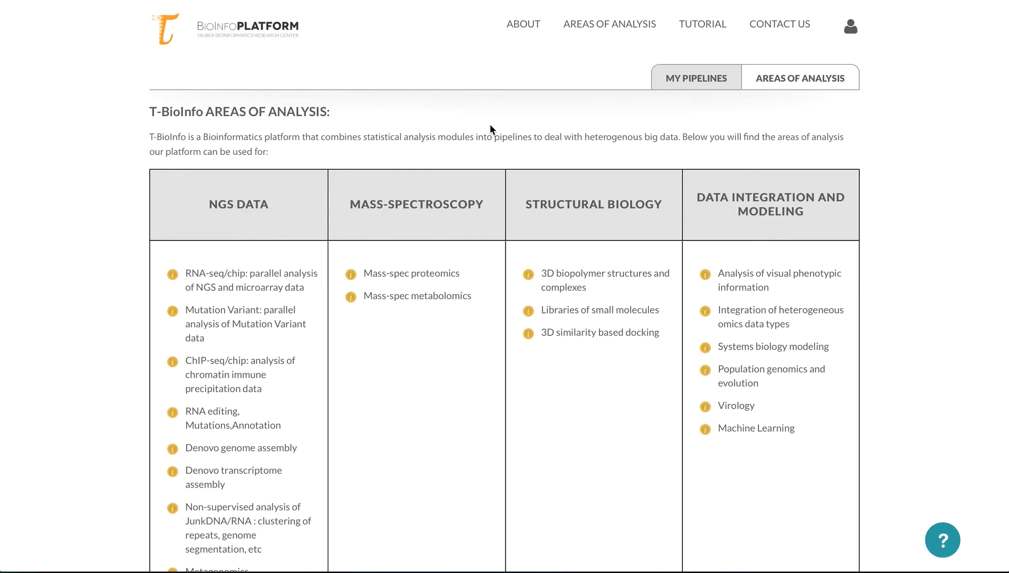
Open the NGS data analysis description to reach the RNA-seq pipeline builder.
scroll(238, 210, "down", 2)
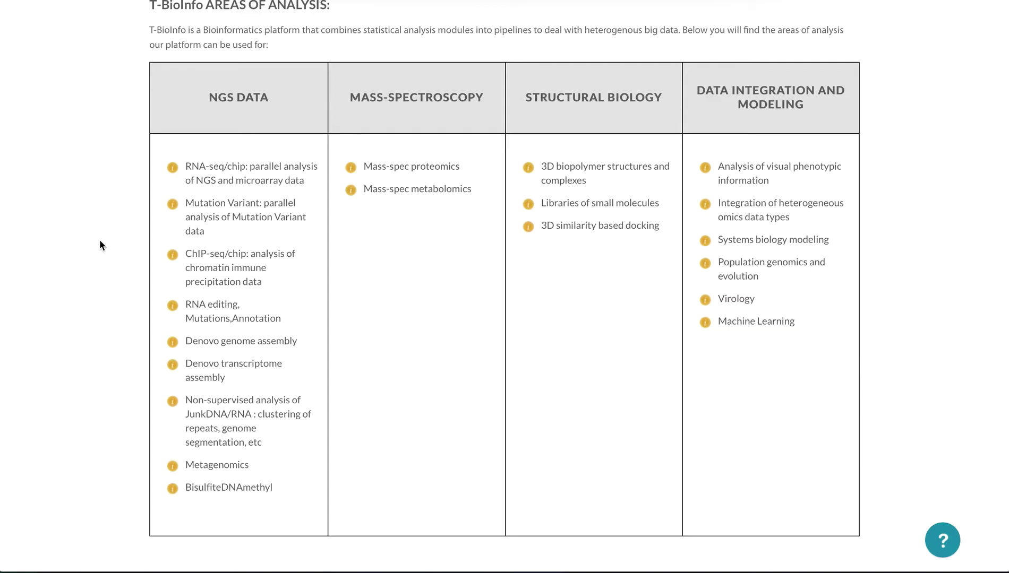
scroll(99, 240, "up", 2)
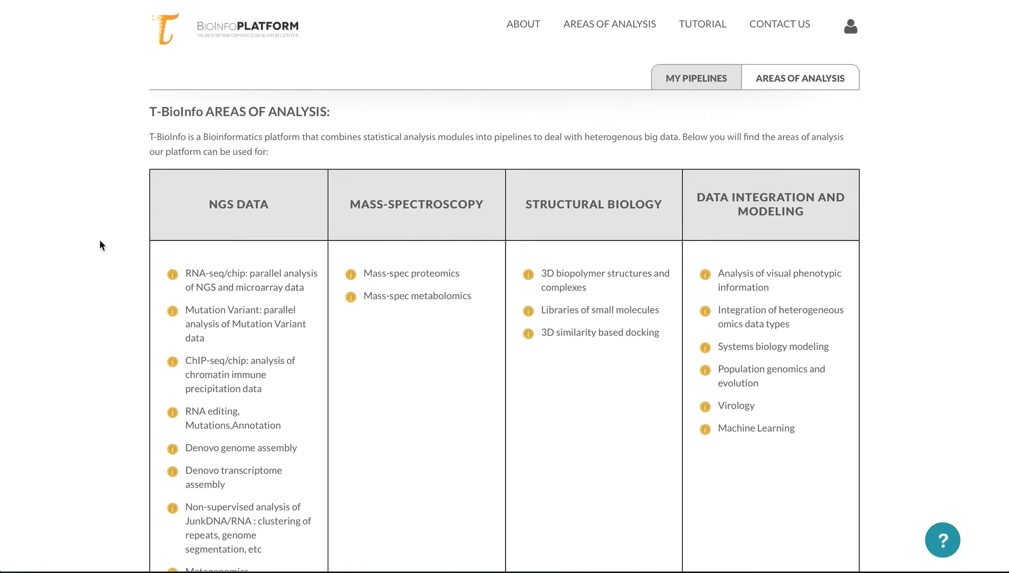
left_click(221, 205)
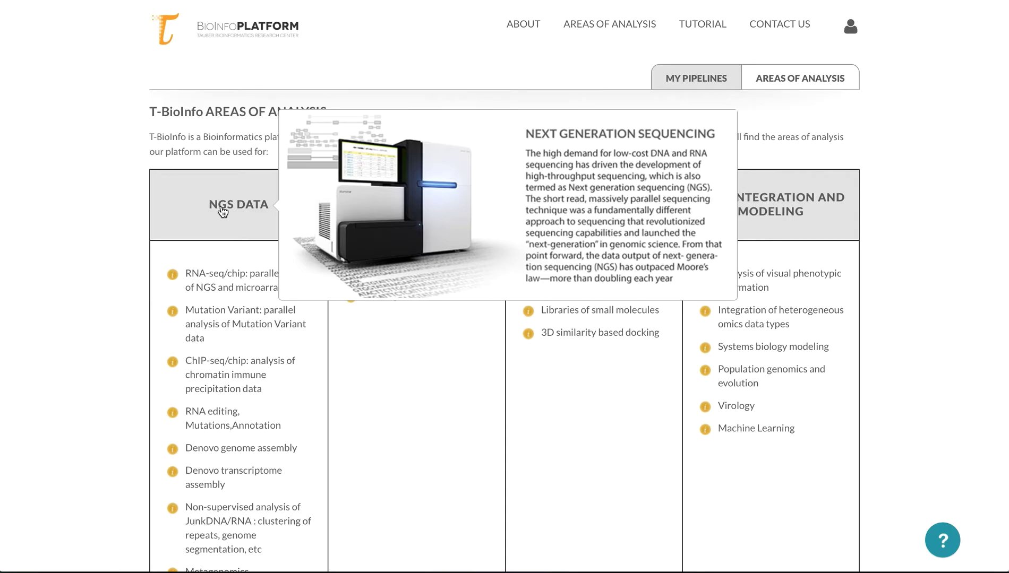
mouse_move(368, 210)
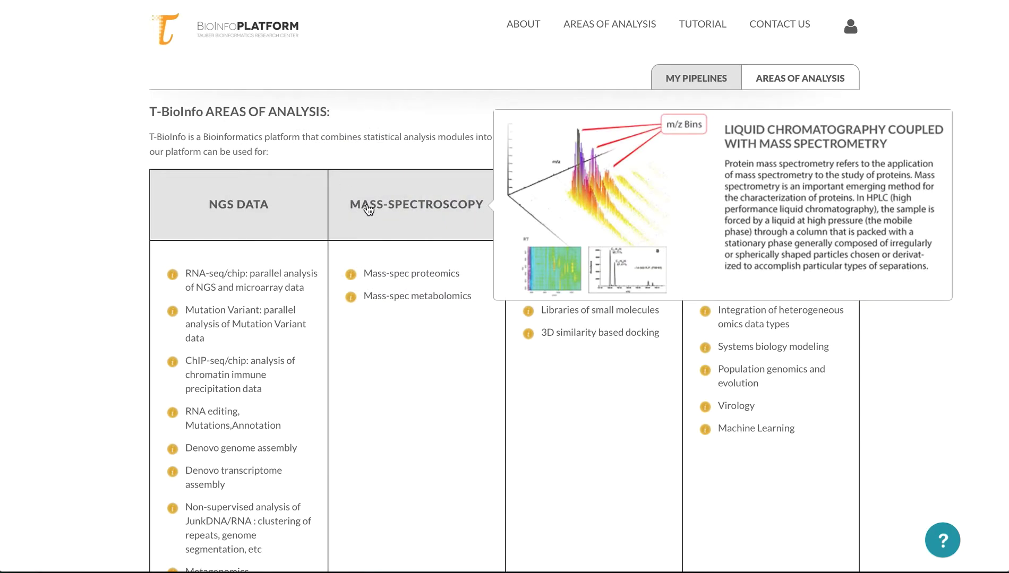
mouse_move(556, 212)
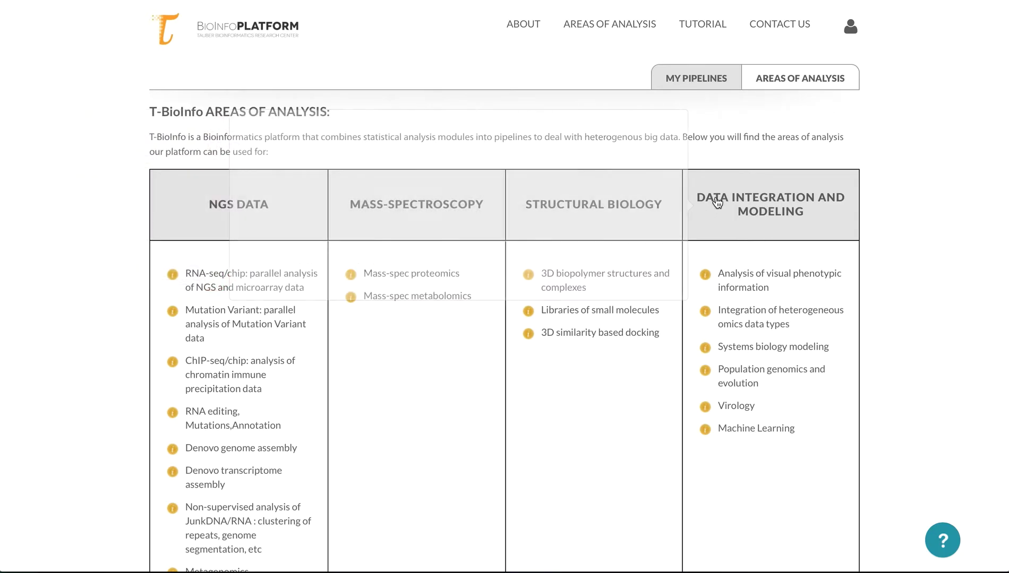
mouse_move(716, 202)
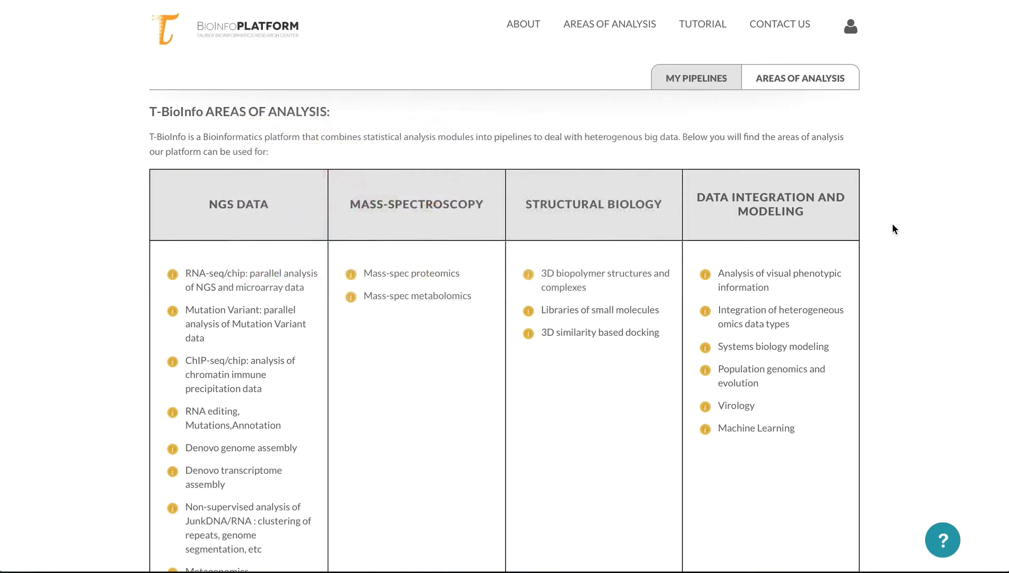
Review the options form and RNA-SEQ/CHIP diagram, then list the available reference genome types.
scroll(892, 224, "down", 2)
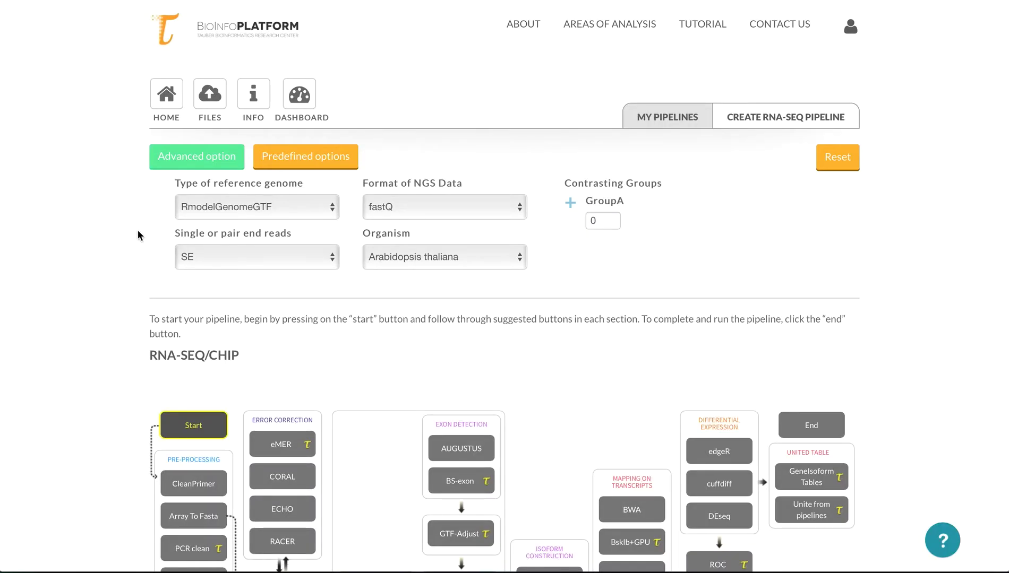
scroll(137, 230, "down", 5)
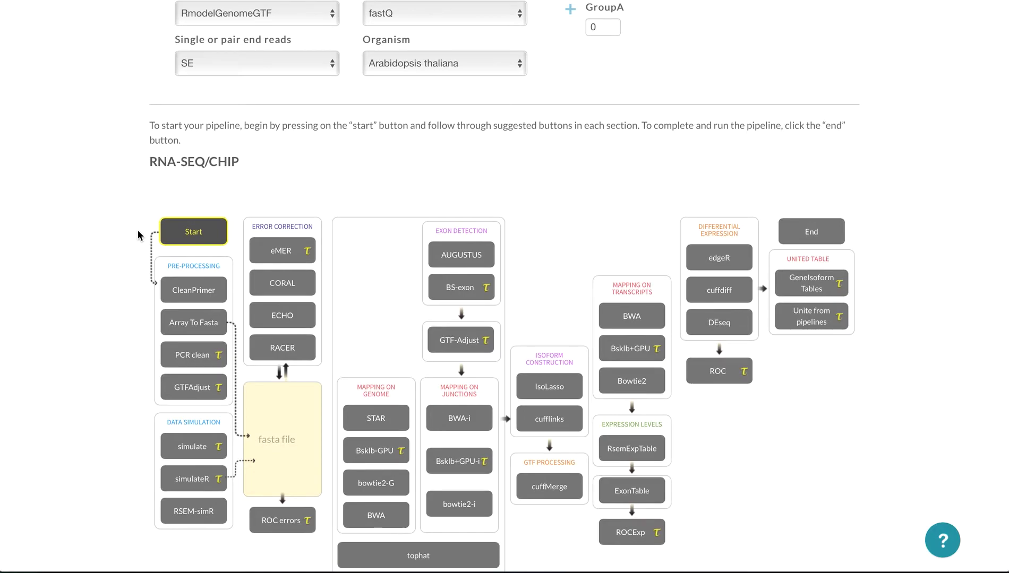
scroll(137, 233, "up", 4)
scroll(137, 233, "up", 1)
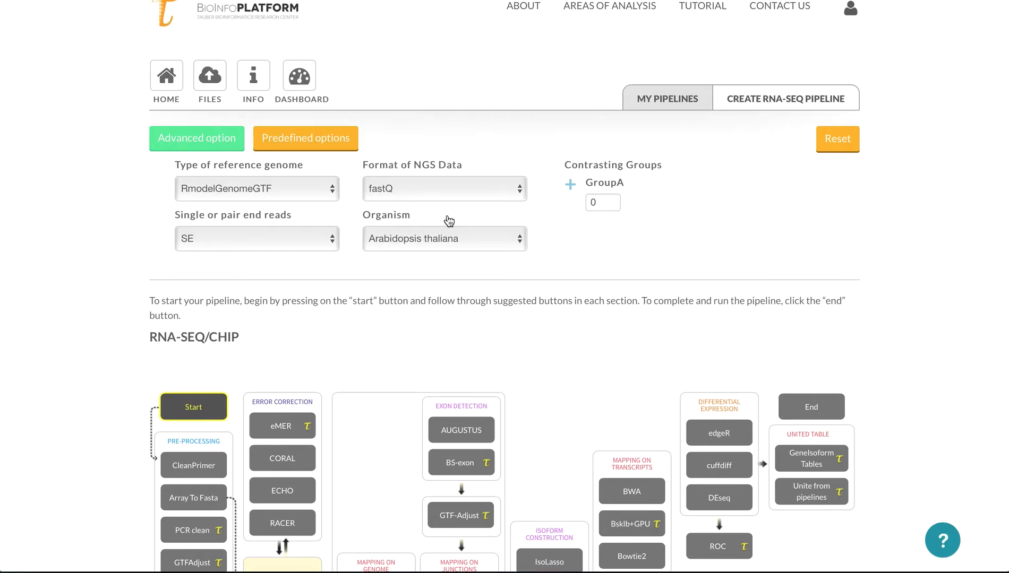
left_click(312, 187)
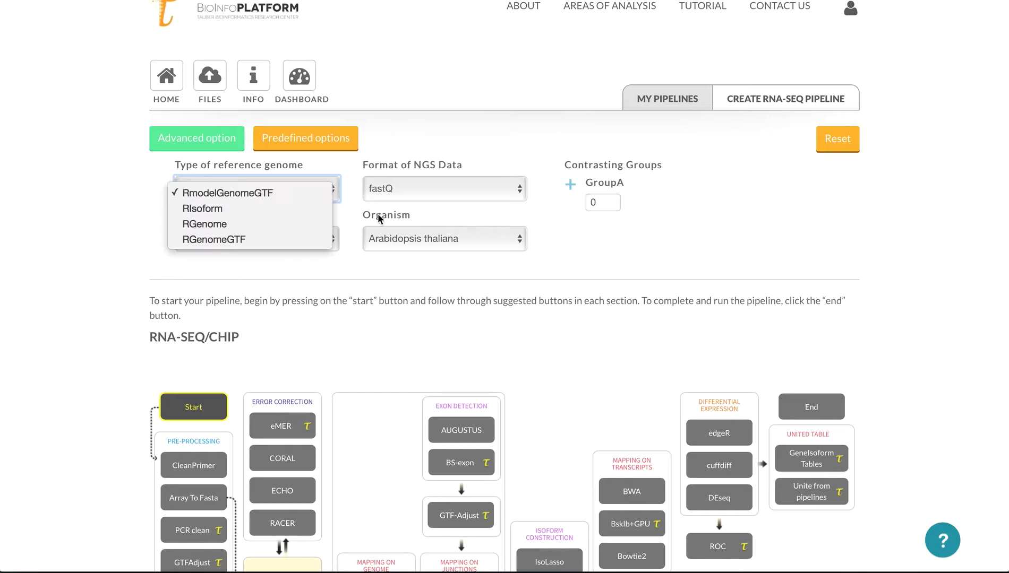
Set the read type to PE and the organism to Homo sapiens.
left_click(383, 275)
left_click(276, 236)
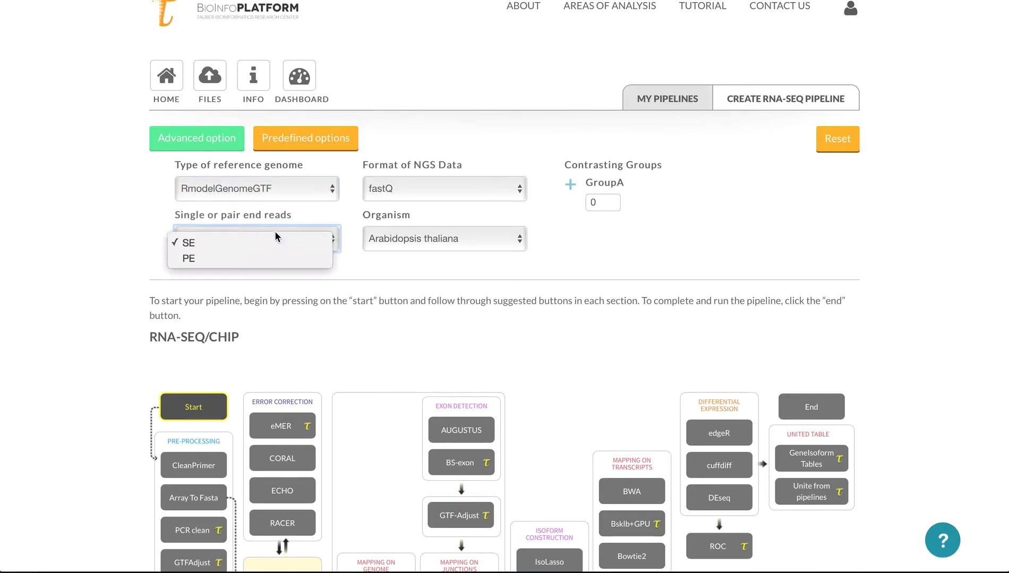
left_click(251, 261)
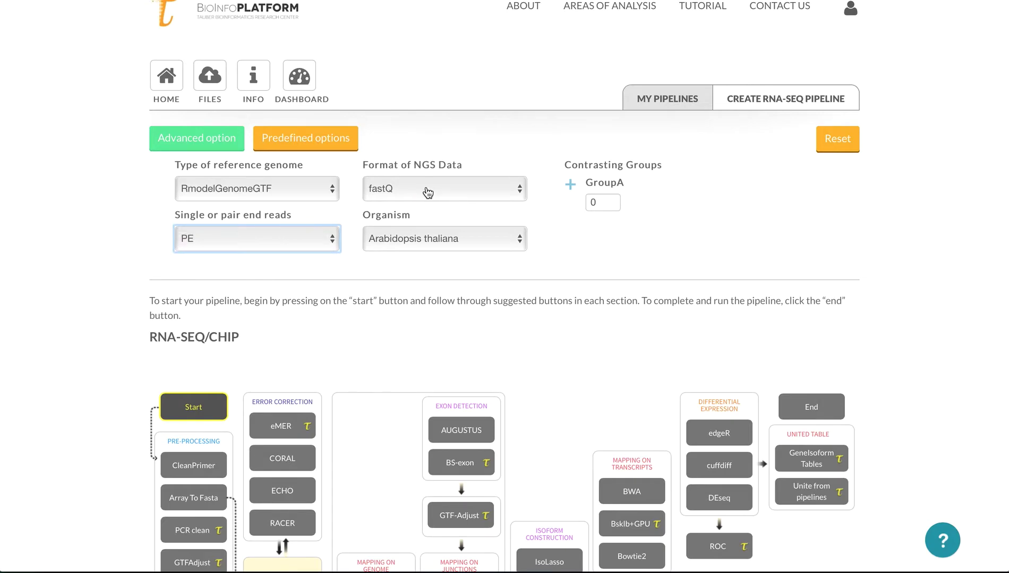
left_click(433, 241)
left_click(430, 259)
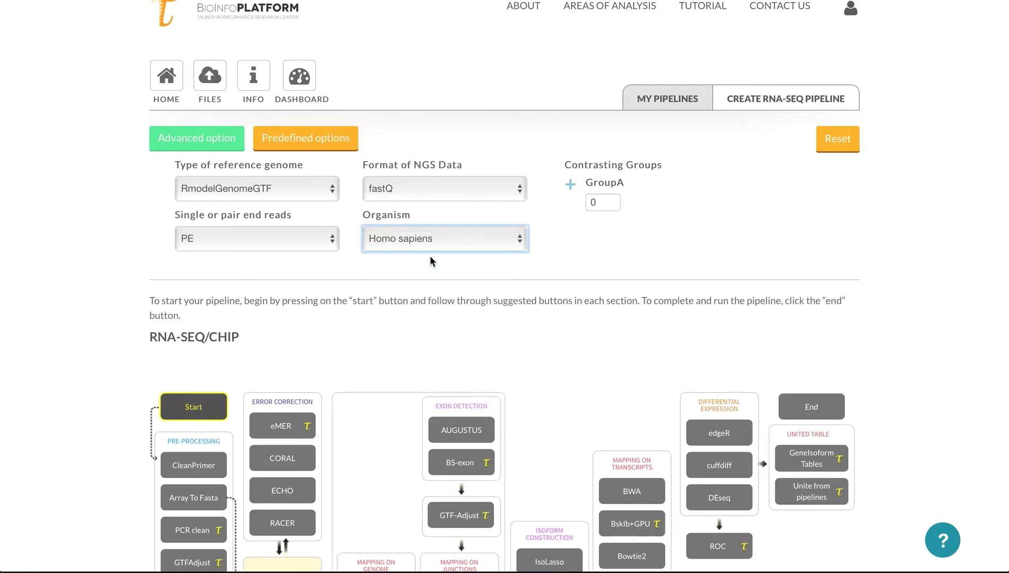
Change the GroupA value to 1.
double_click(595, 202)
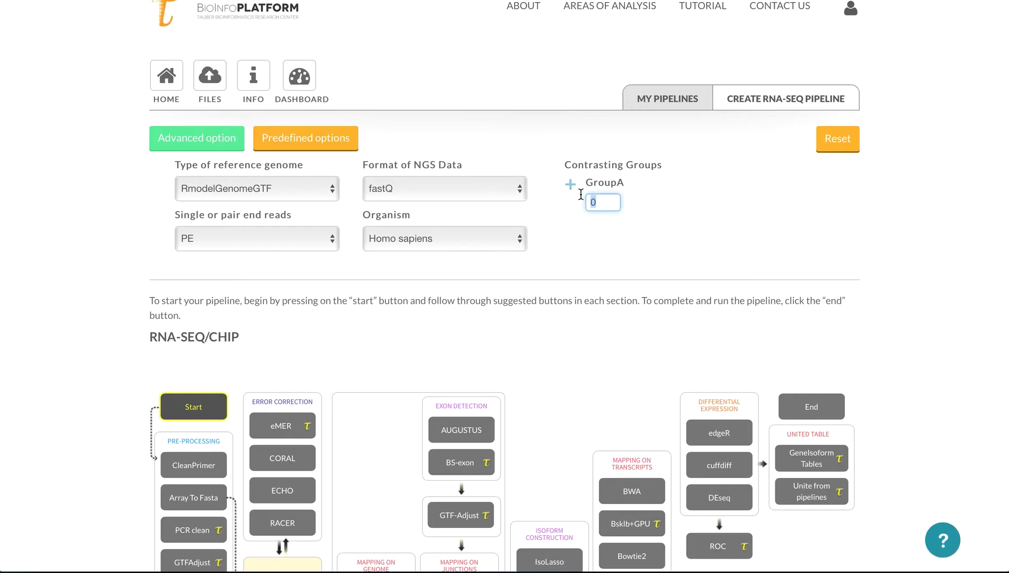
type("1")
left_click(564, 245)
scroll(565, 251, "down", 5)
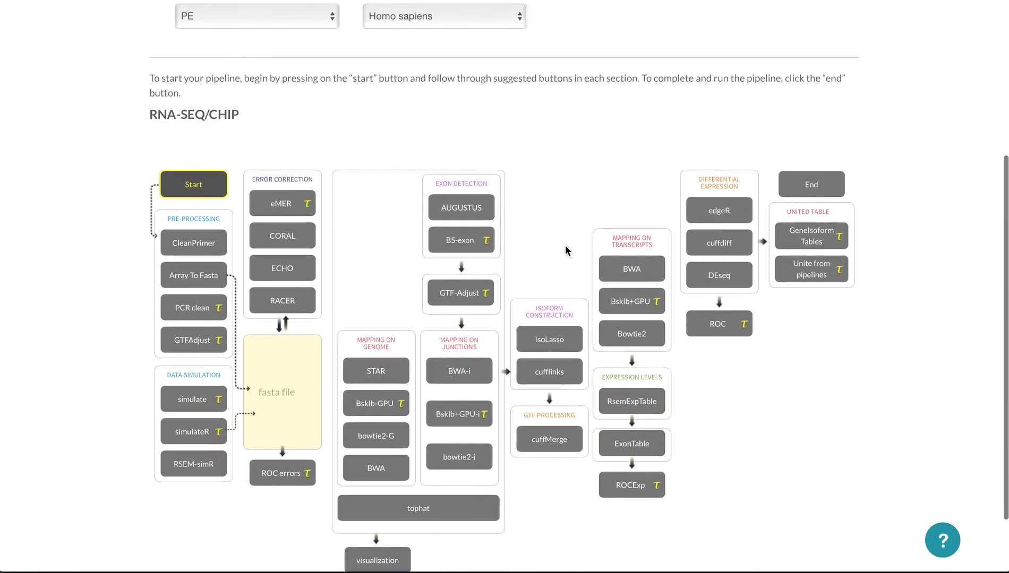
Start the pipeline to highlight suggested modules, then read and close the mapping on genome/genes explanation.
scroll(565, 251, "down", 1)
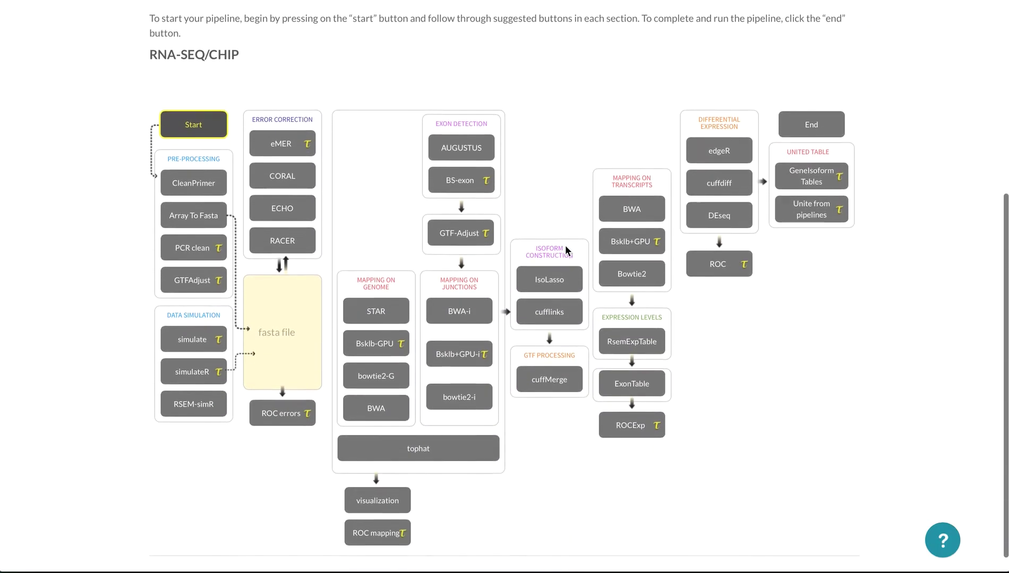
left_click(204, 132)
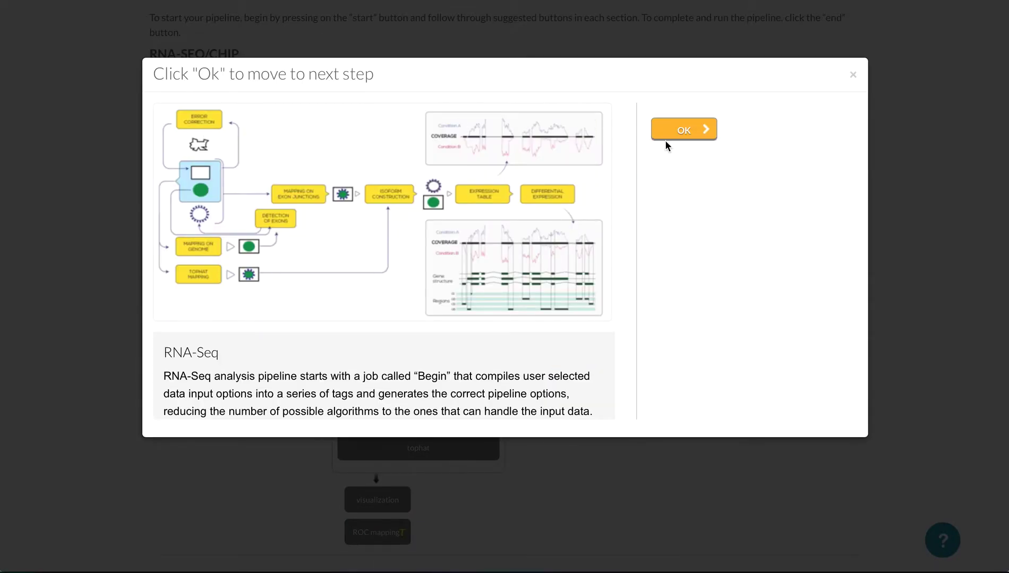
left_click(665, 140)
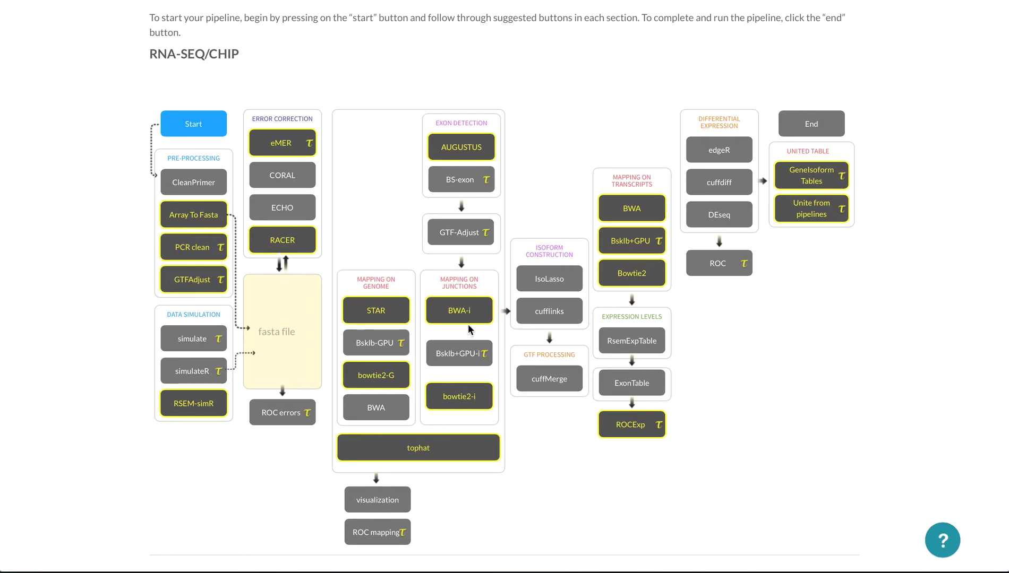
left_click(376, 285)
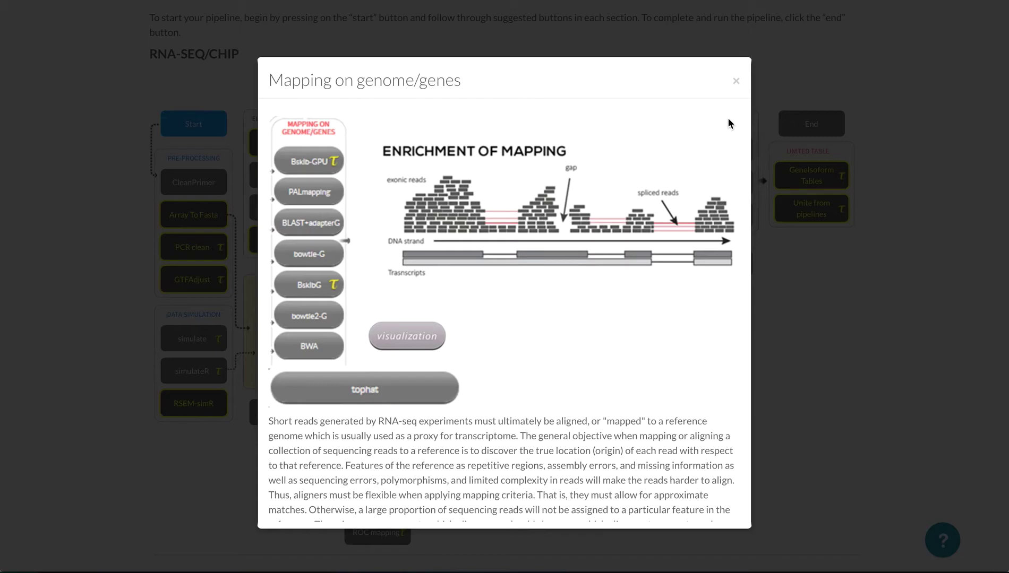
left_click(736, 82)
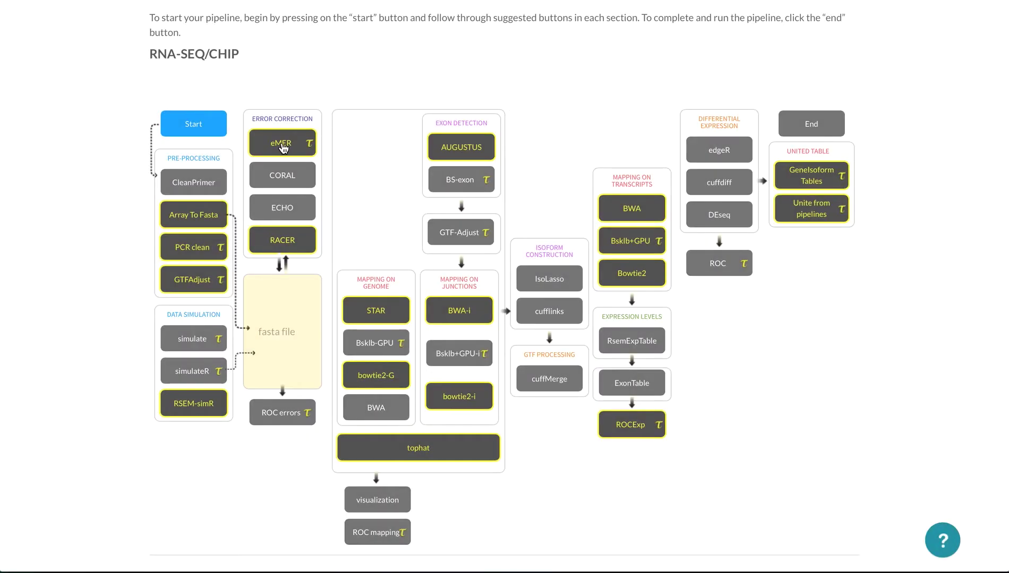
Link eMER error correction after Start, configured with 1 GPU and 1 thread.
left_click(282, 144)
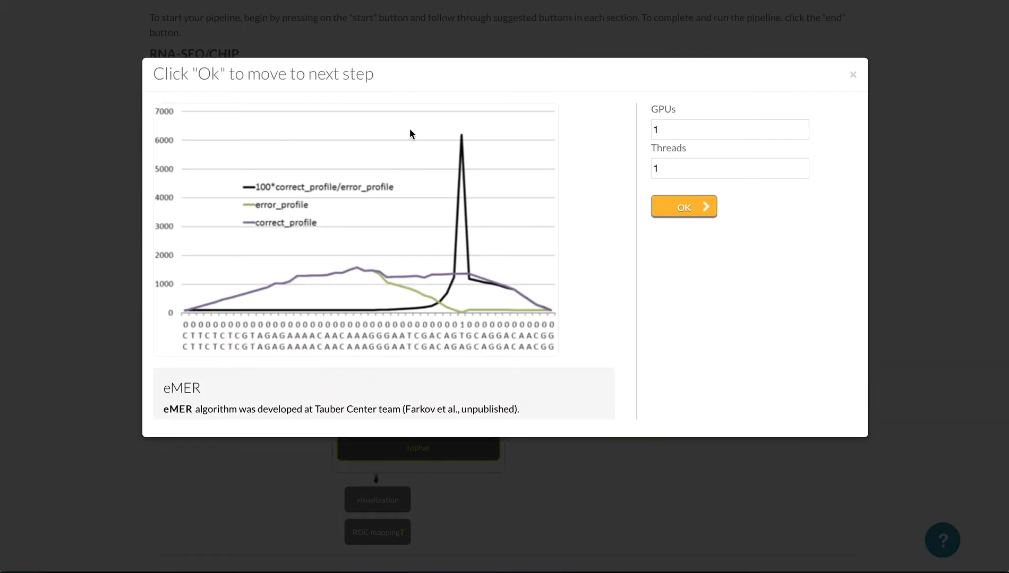
scroll(380, 397, "down", 3)
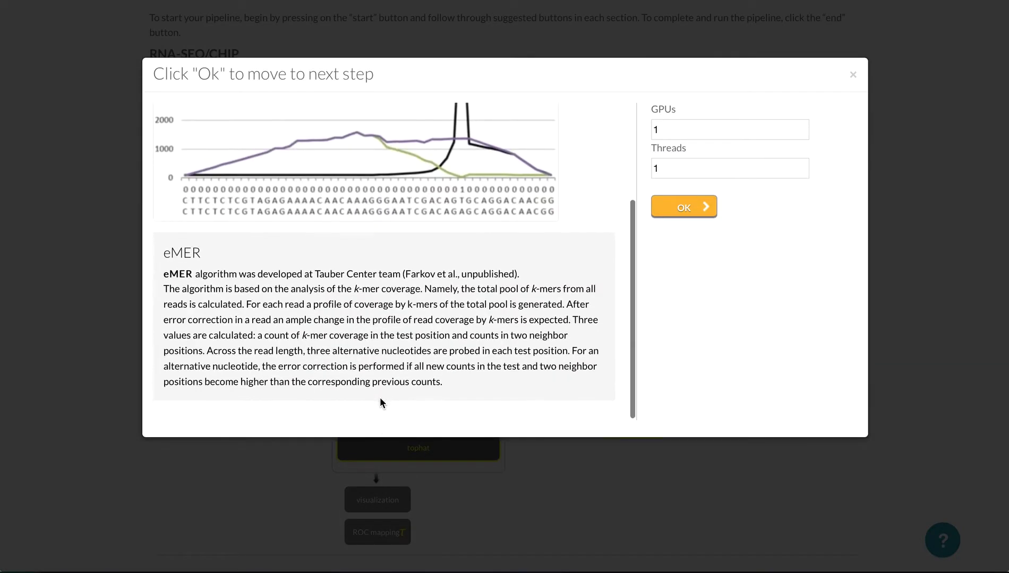
scroll(380, 397, "up", 3)
scroll(380, 397, "down", 1)
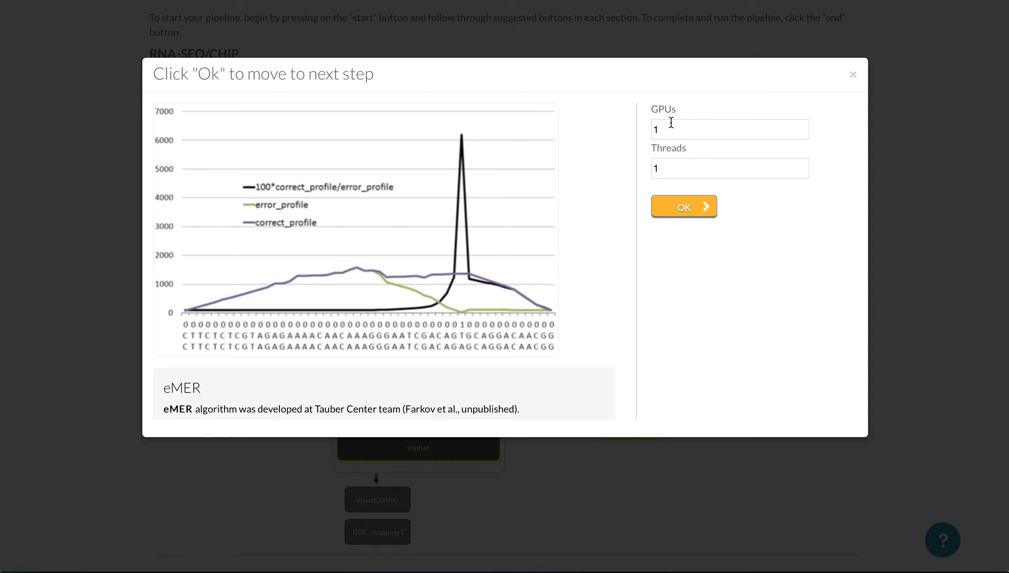
left_click(853, 75)
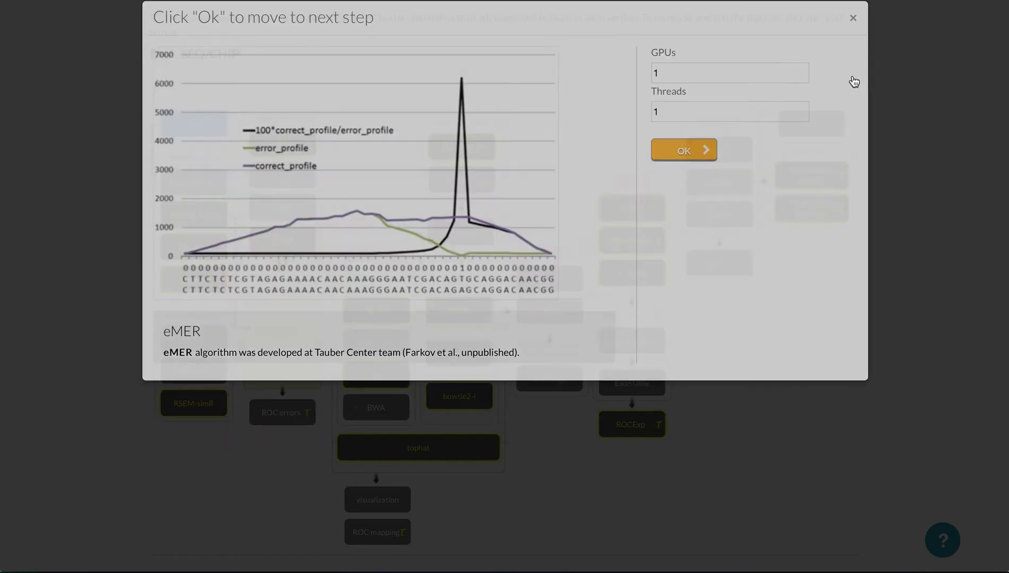
scroll(556, 112, "up", 3)
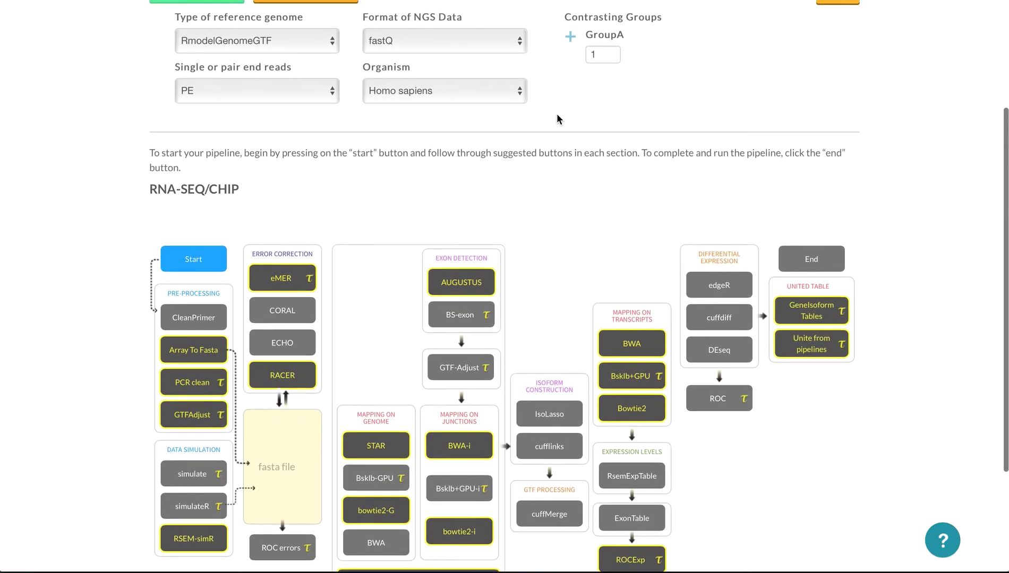
left_click(290, 286)
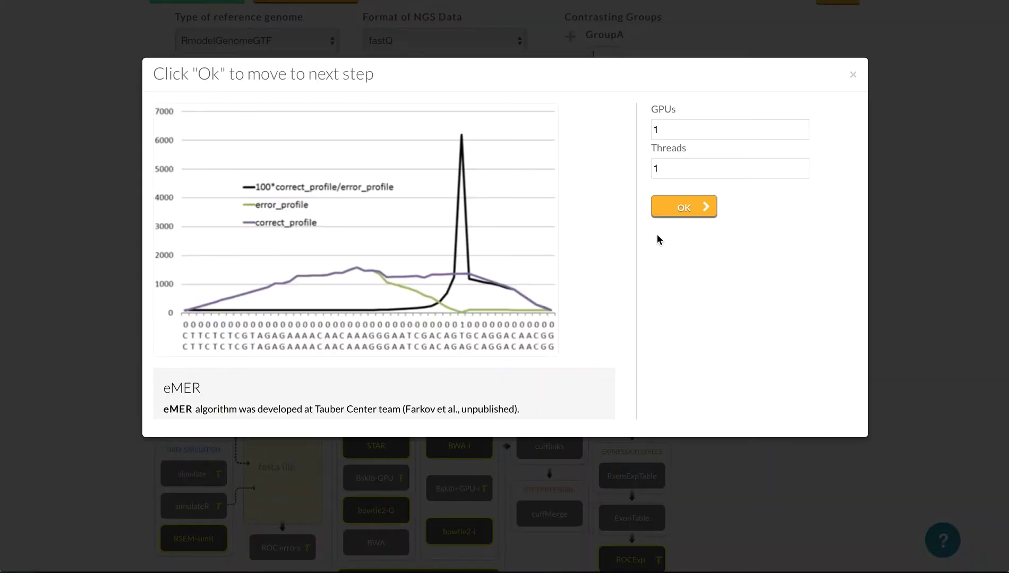
left_click(685, 215)
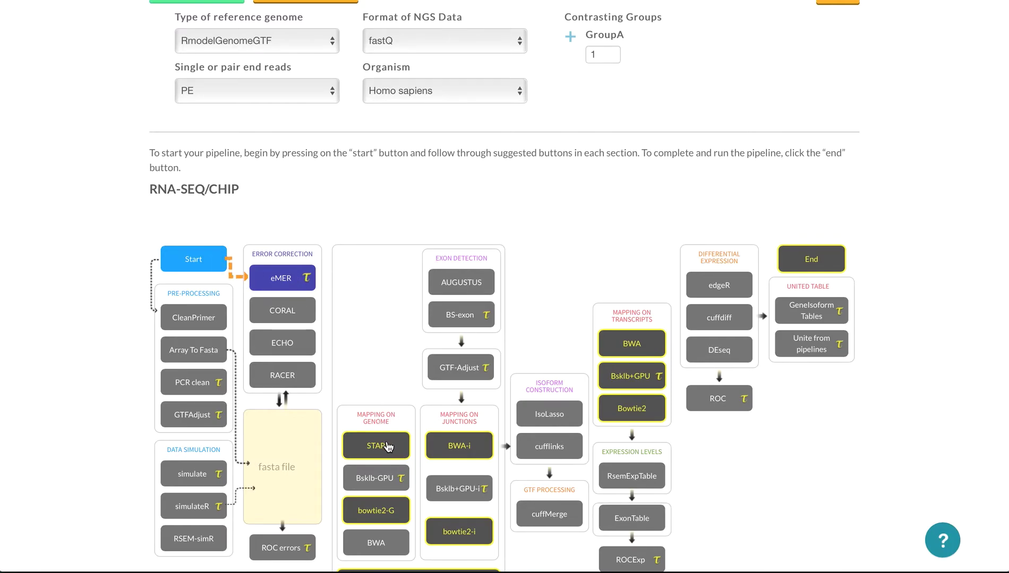
Add BWA-i under Mapping on Junctions as the step after eMER.
left_click(460, 447)
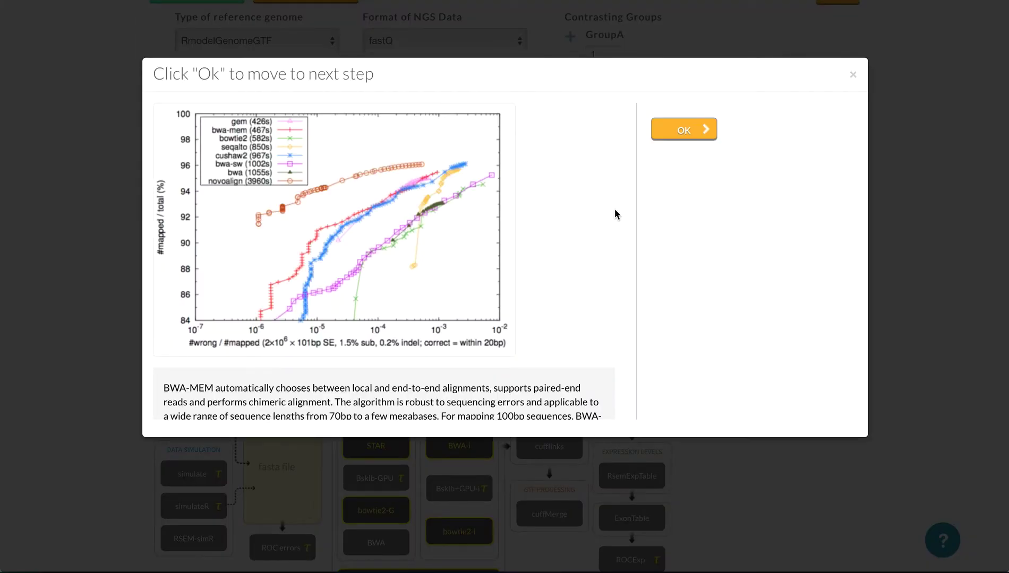
left_click(687, 136)
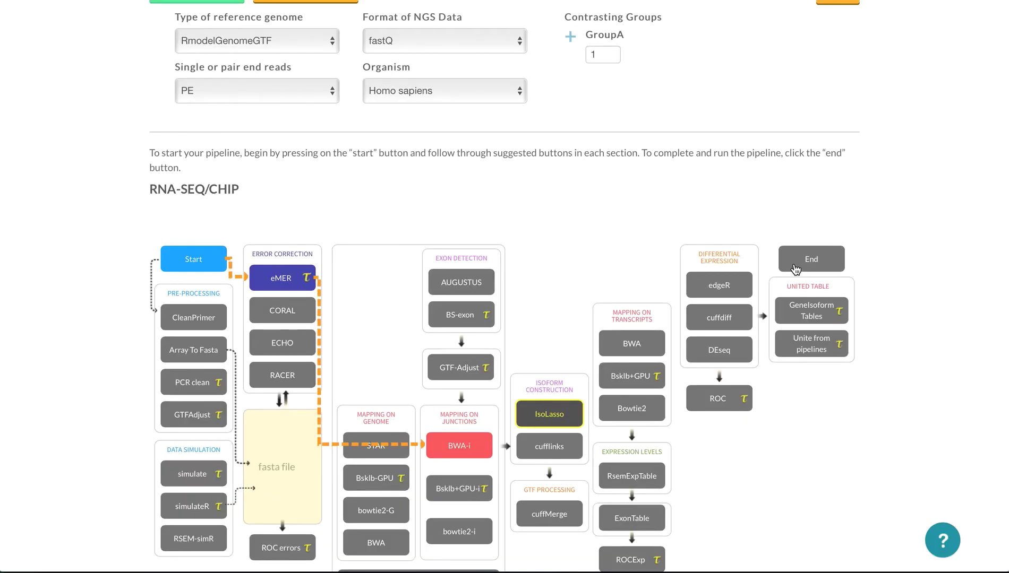
scroll(632, 266, "down", 3)
scroll(633, 266, "up", 1)
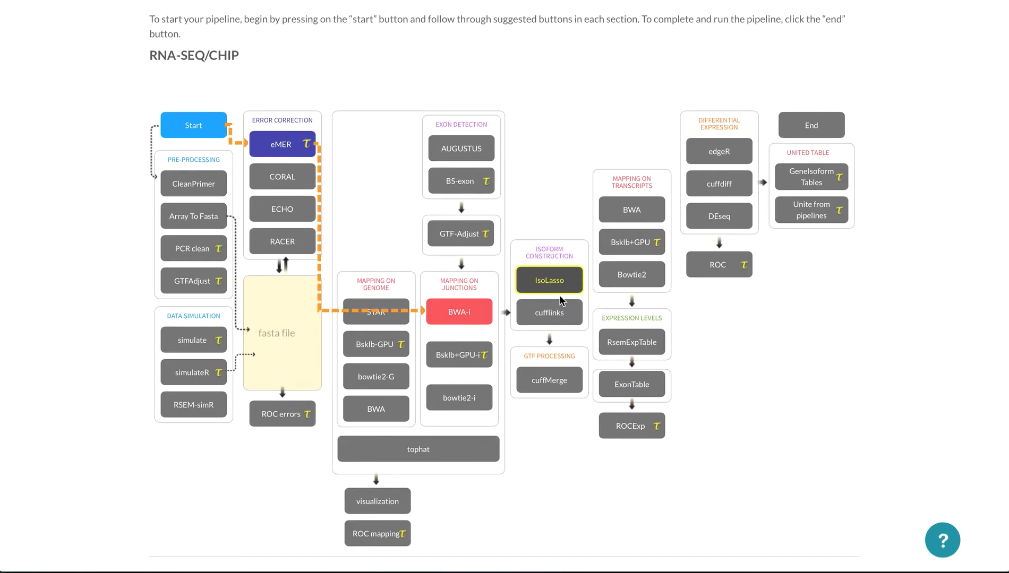
Browse the My Pipelines listing and show details of the newest pipeline run.
scroll(560, 300, "up", 5)
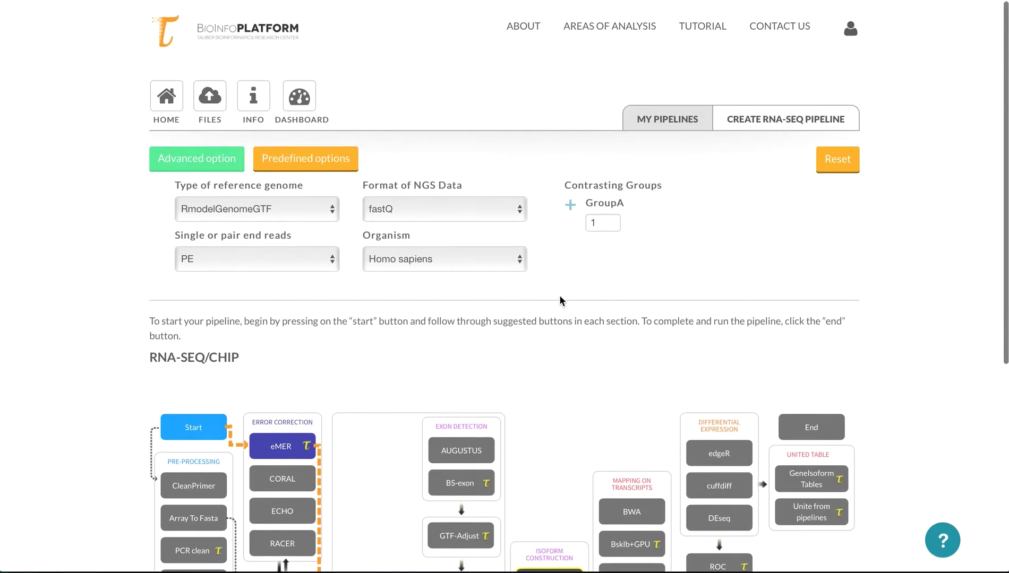
left_click(671, 116)
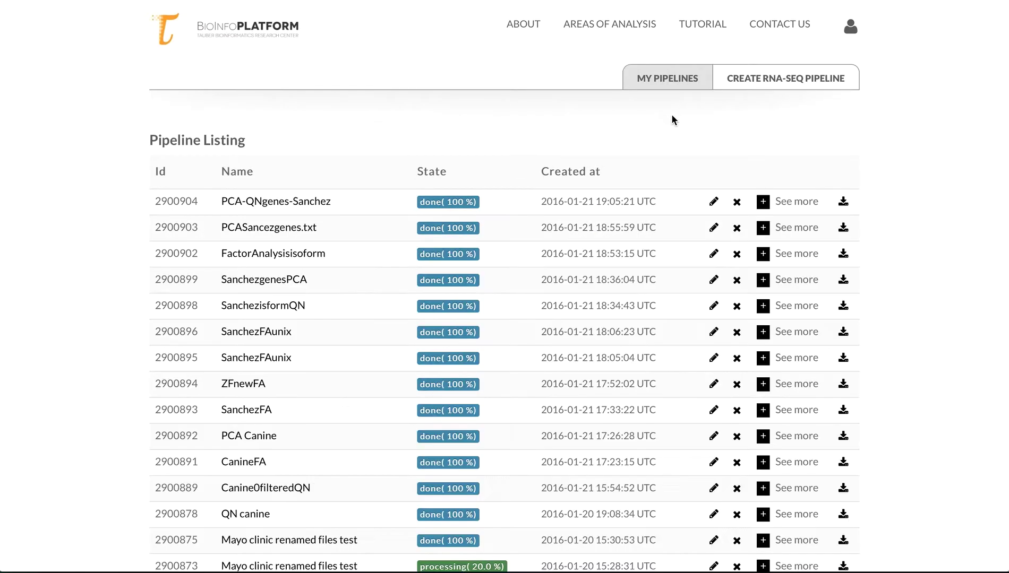
scroll(483, 134, "down", 3)
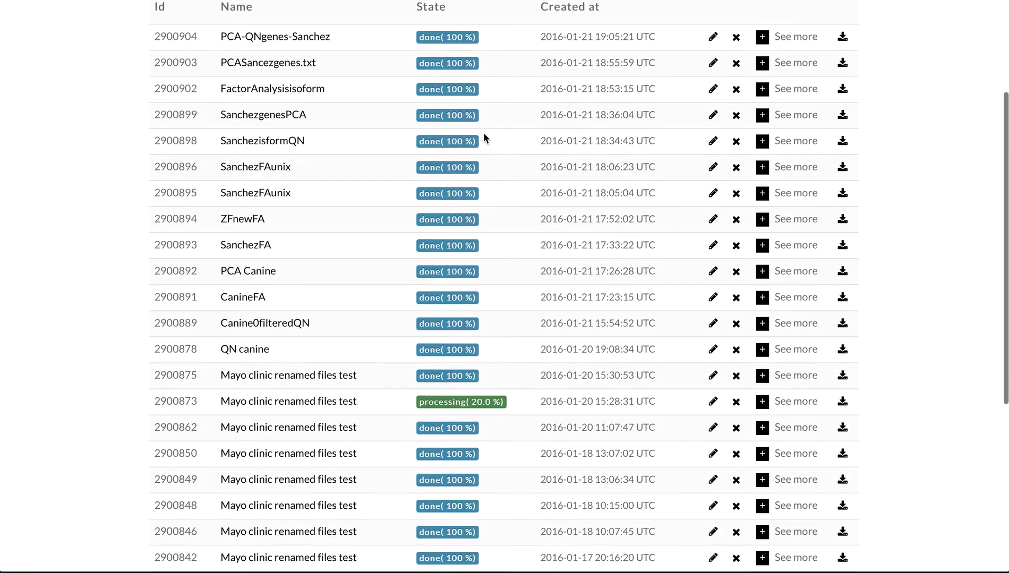
scroll(484, 137, "up", 3)
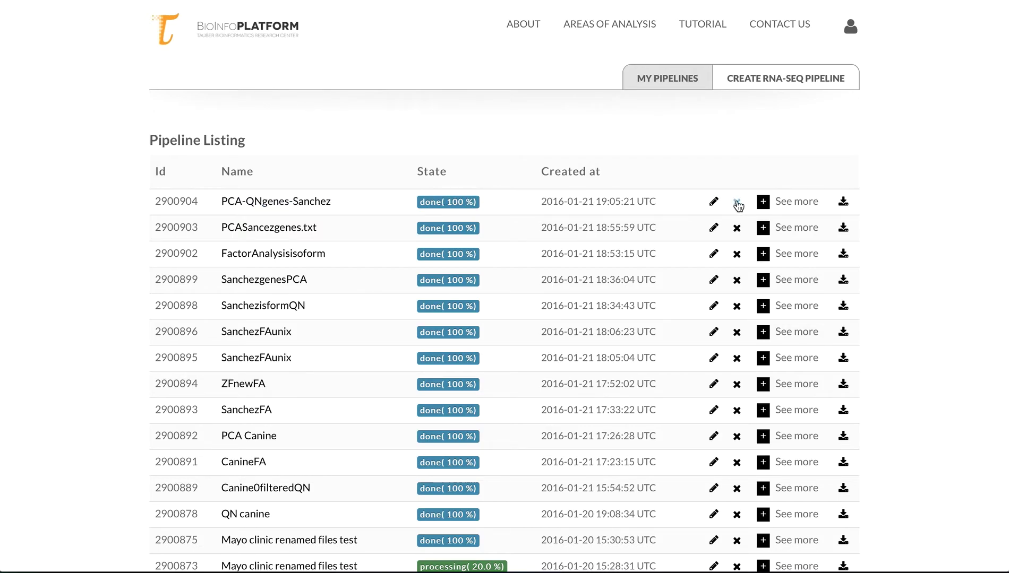
left_click(779, 205)
Open the Virology pipeline builder from Areas of Analysis > Data Integration and Modeling.
left_click(605, 26)
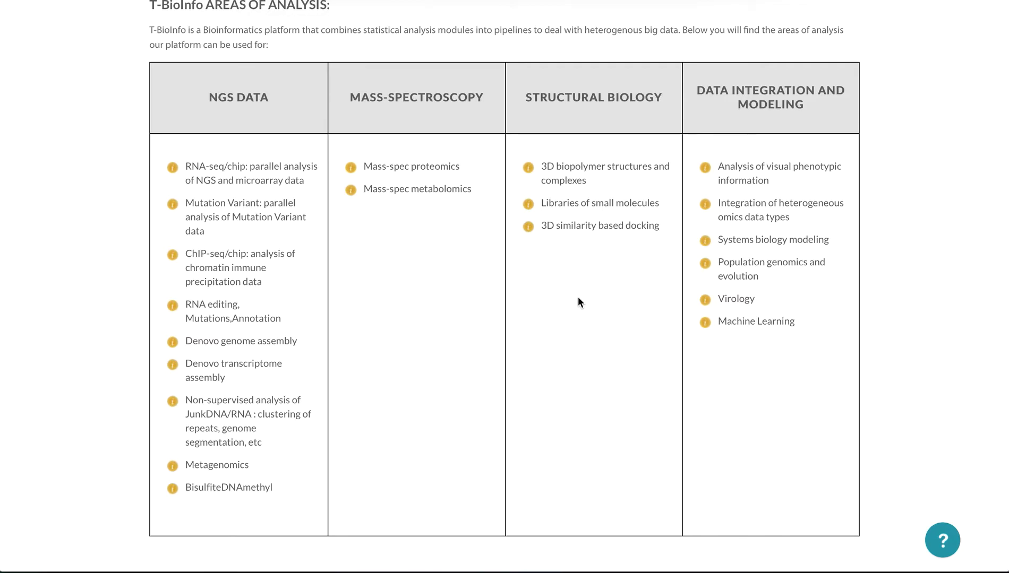
scroll(577, 298, "up", 2)
mouse_move(589, 29)
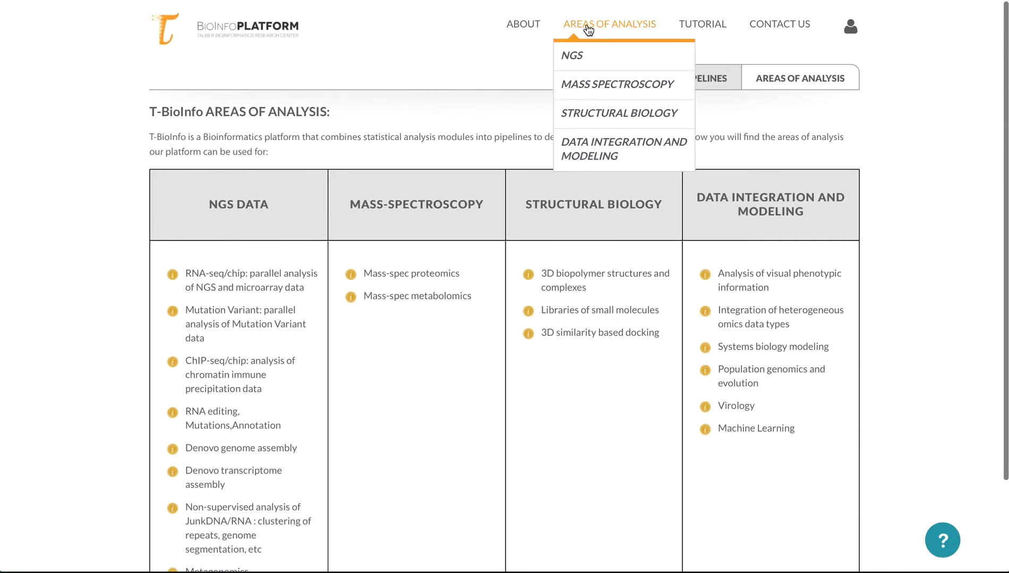
mouse_move(589, 110)
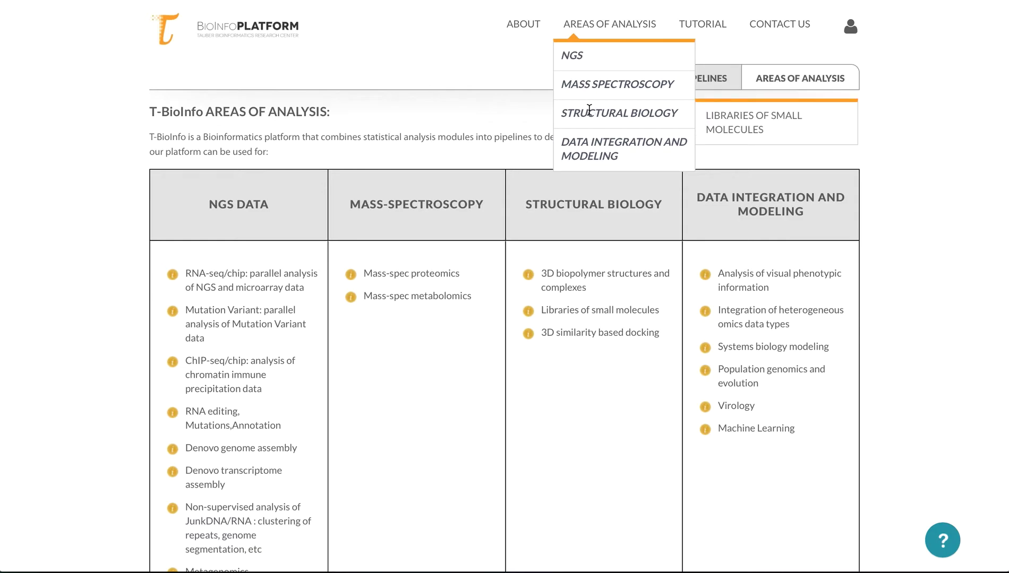
mouse_move(593, 147)
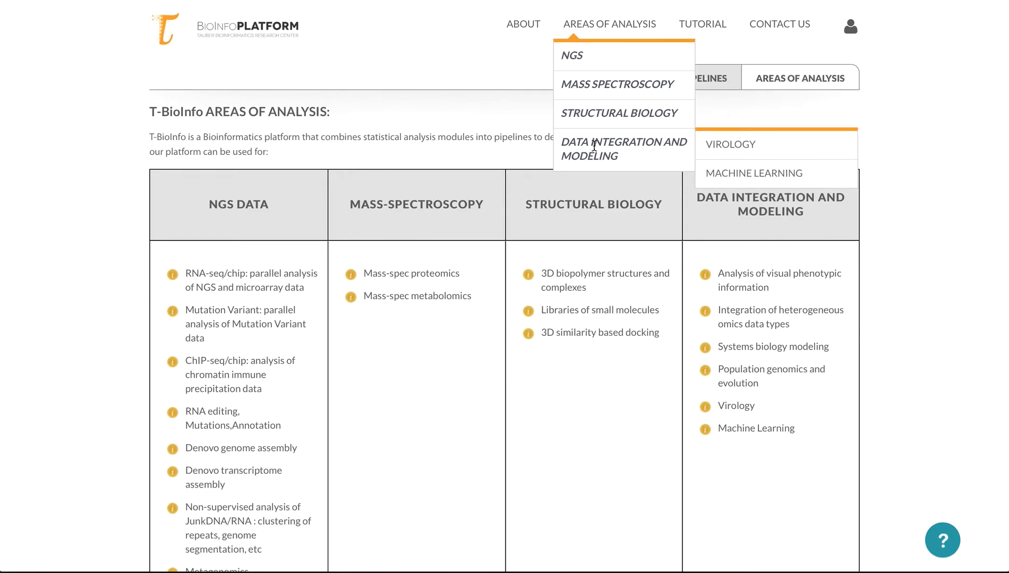
left_click(712, 152)
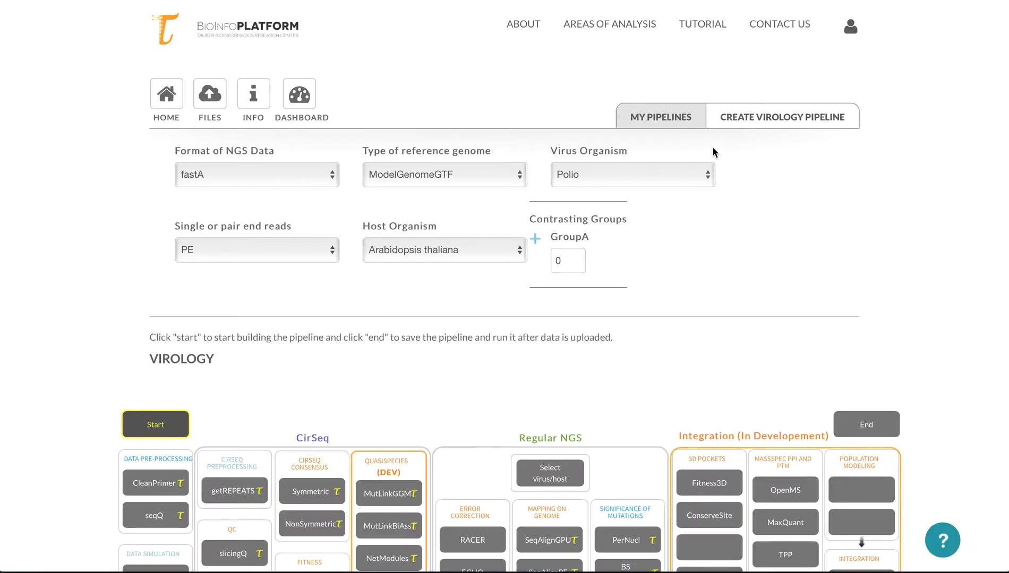
View the CirSeq method description and video, then close the popup.
scroll(825, 198, "down", 3)
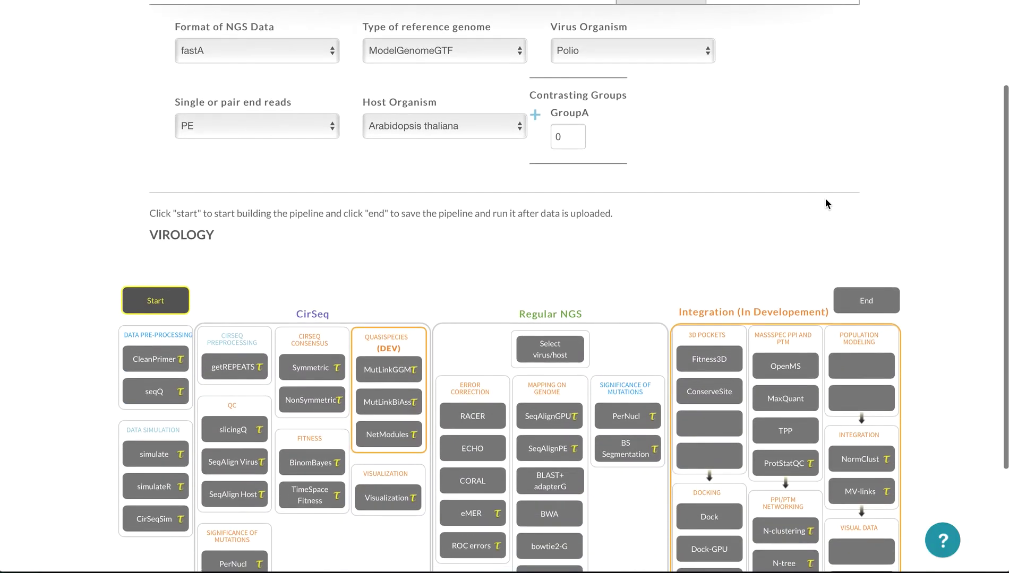
scroll(825, 200, "down", 2)
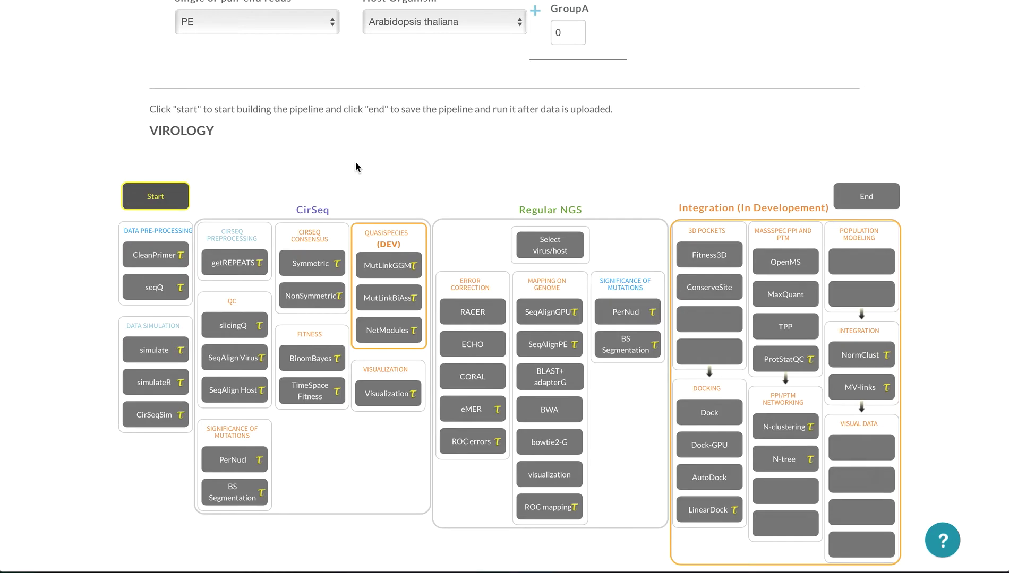
left_click(314, 210)
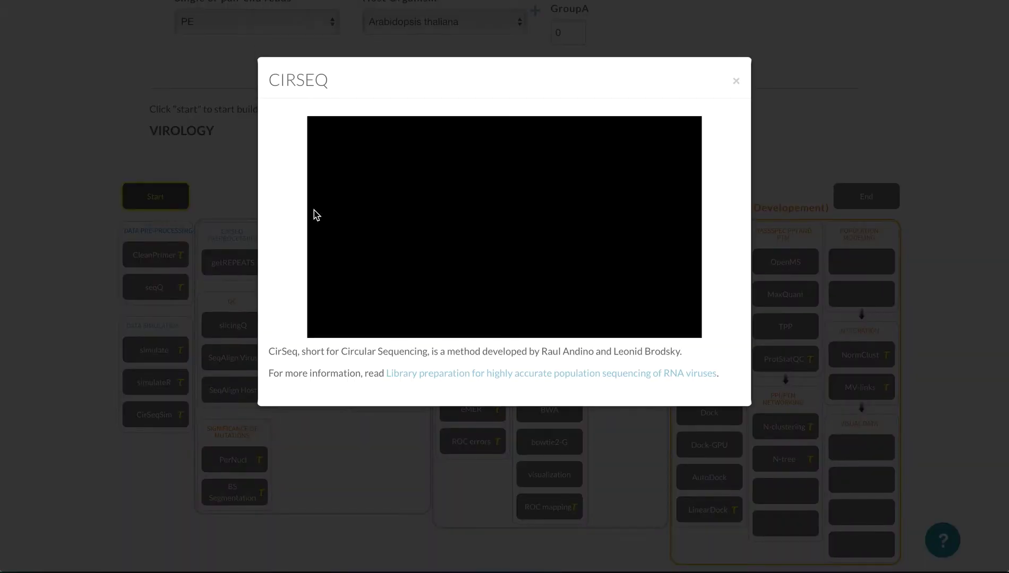
scroll(496, 284, "down", 1)
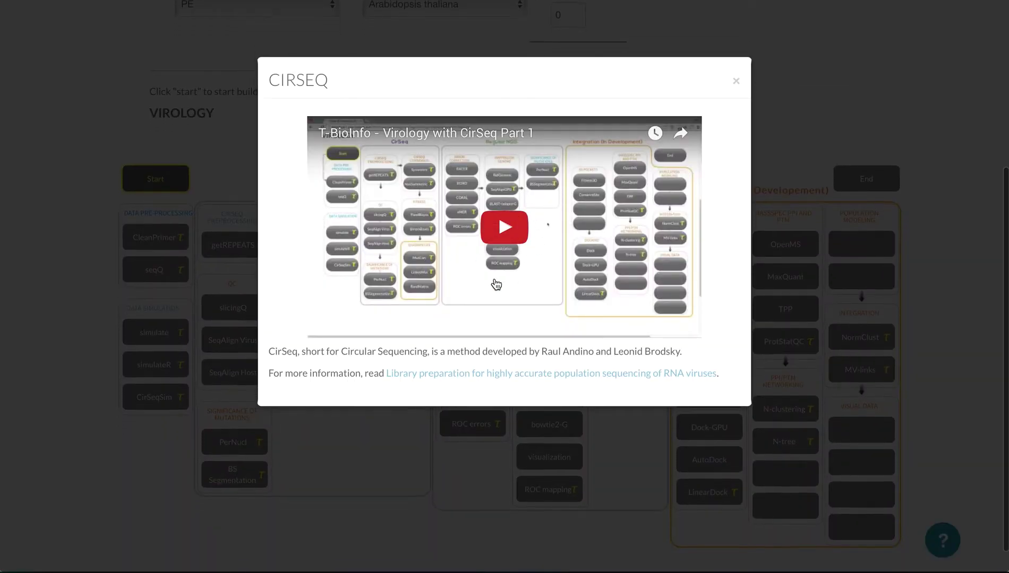
scroll(499, 281, "up", 4)
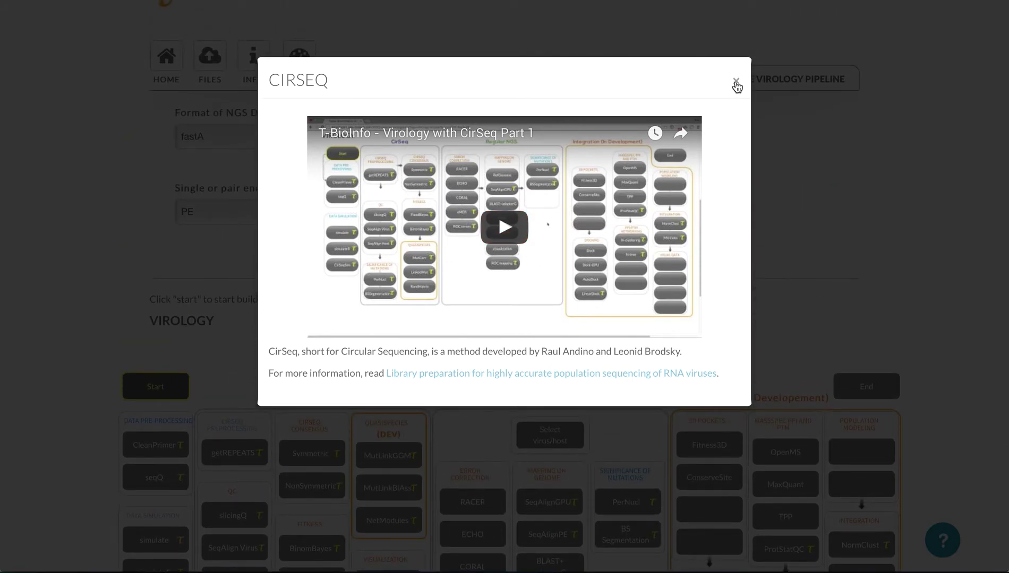
left_click(737, 83)
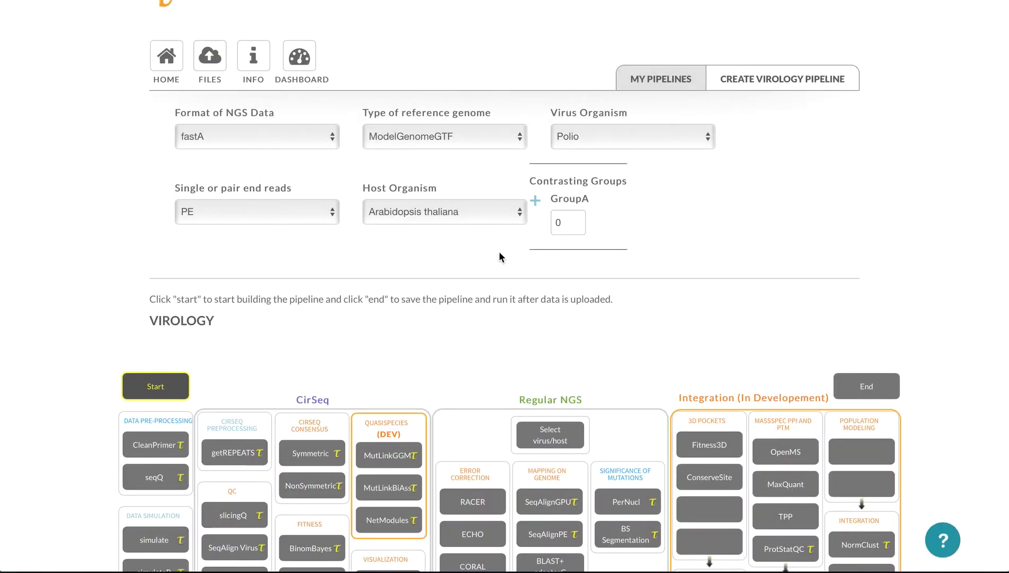
Scroll through the Virology diagram's CirSeq, Regular NGS and Integration module groups.
scroll(499, 252, "down", 2)
scroll(431, 247, "down", 2)
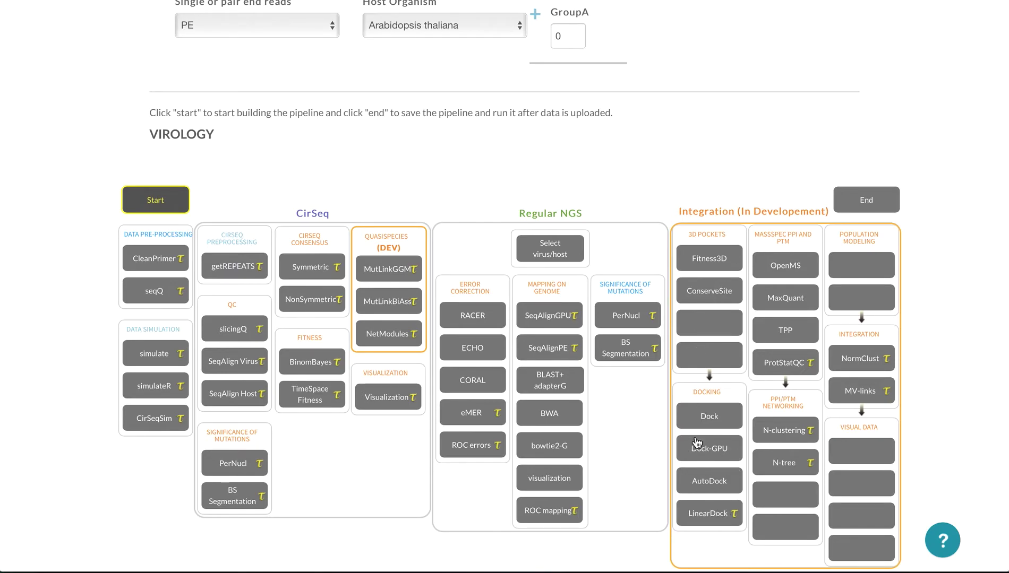
scroll(694, 475, "up", 2)
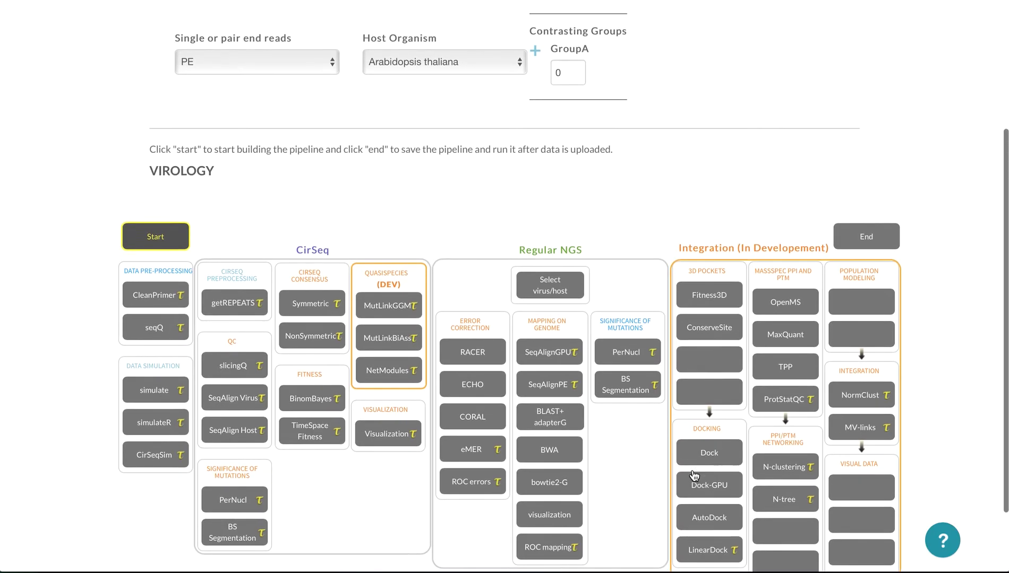
scroll(694, 475, "up", 5)
Open Structural Biology > Libraries of Small Molecules builder and scroll through its diagram.
mouse_move(574, 27)
mouse_move(590, 78)
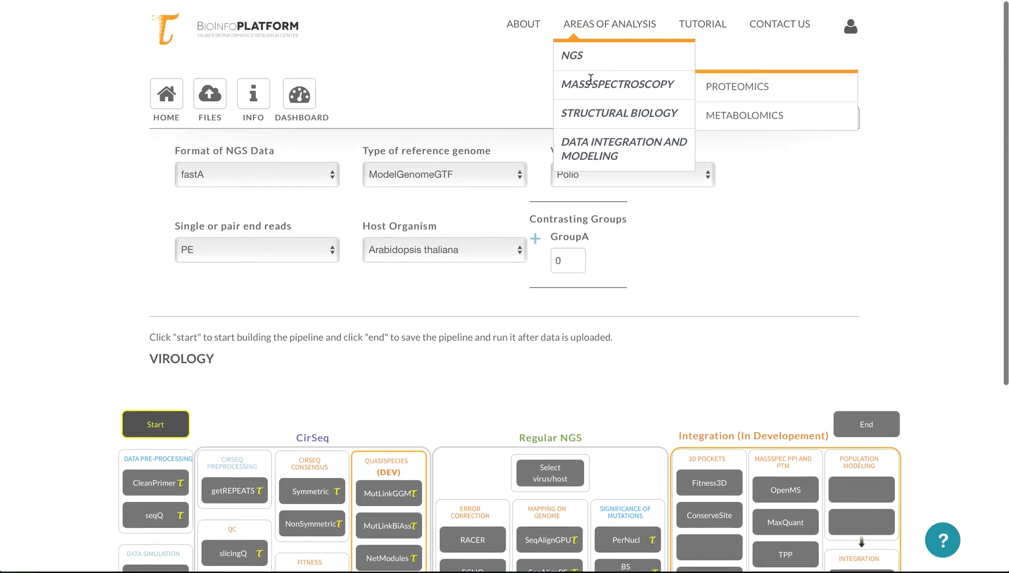
mouse_move(599, 111)
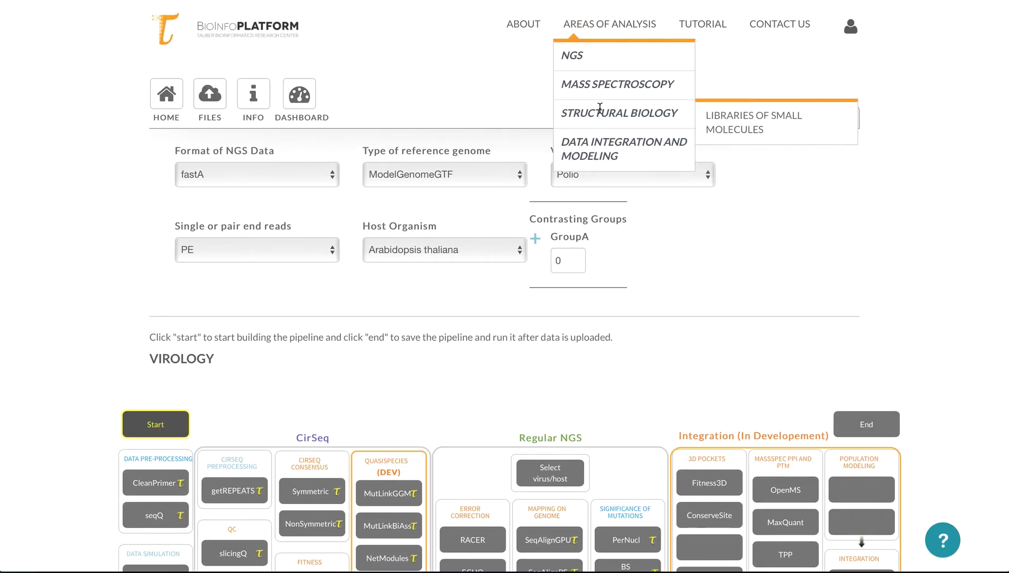
left_click(732, 112)
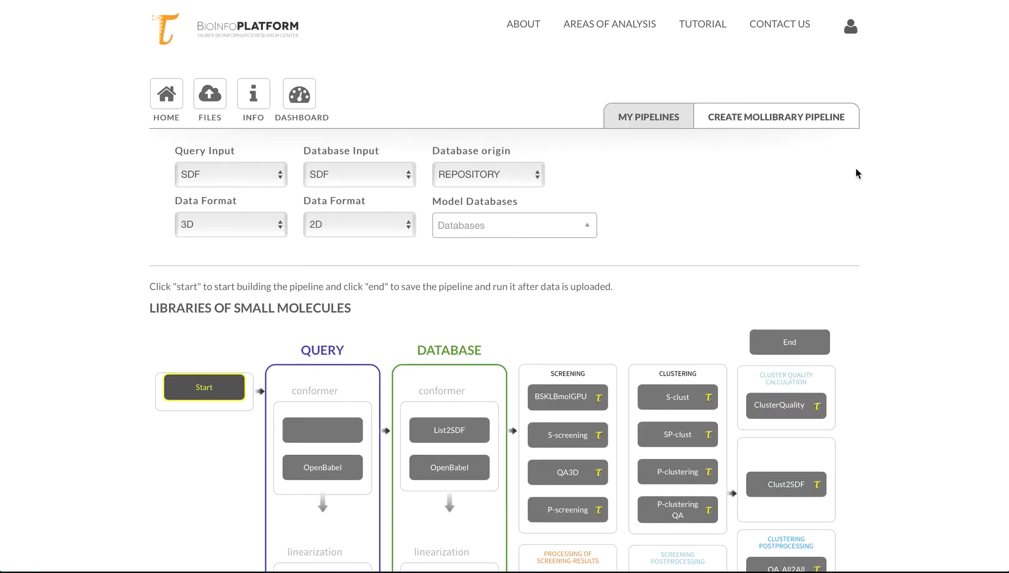
scroll(855, 174, "down", 5)
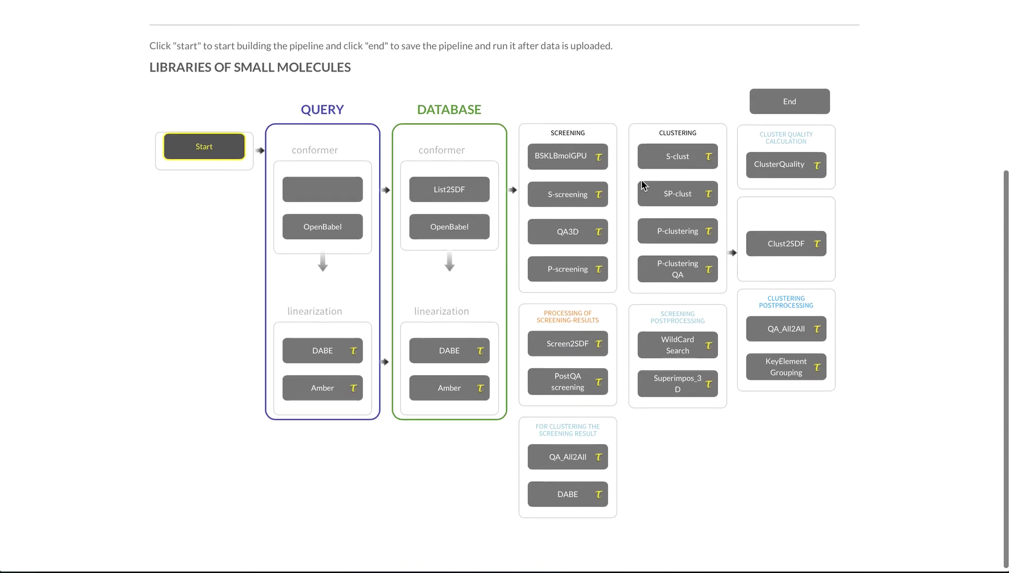
scroll(642, 184, "up", 5)
Return to the Areas of Analysis overview page.
mouse_move(588, 29)
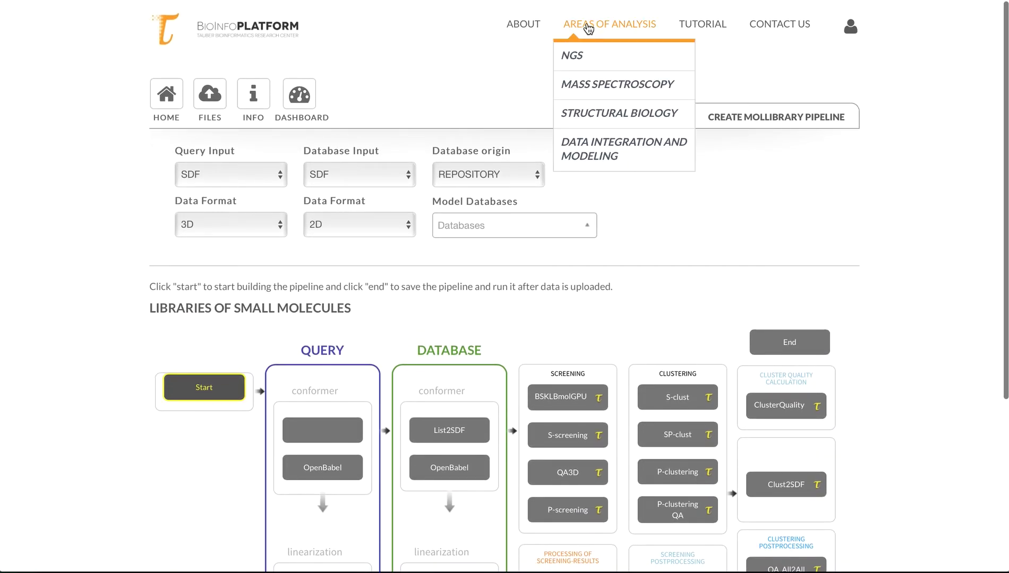
mouse_move(579, 61)
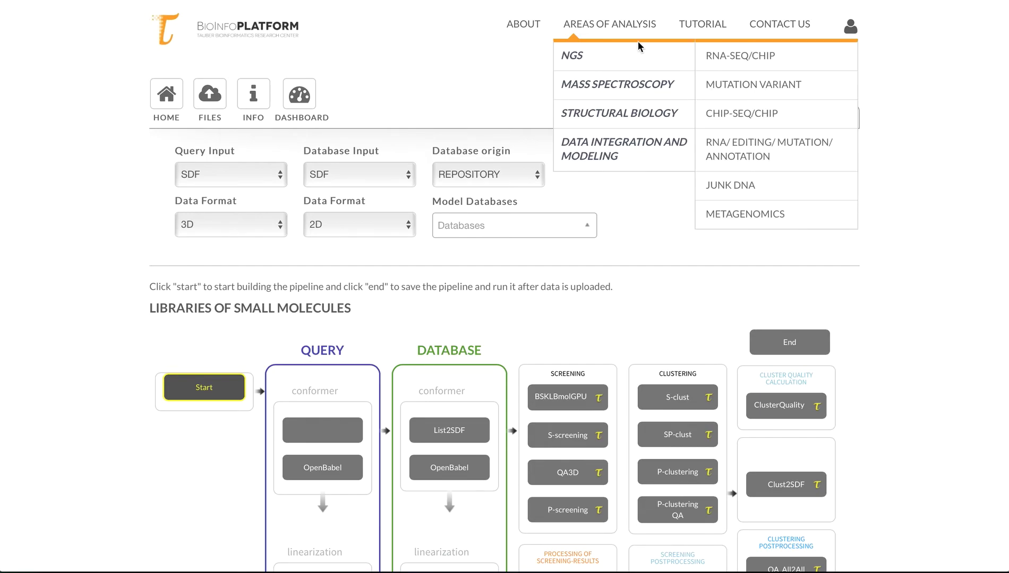
left_click(601, 24)
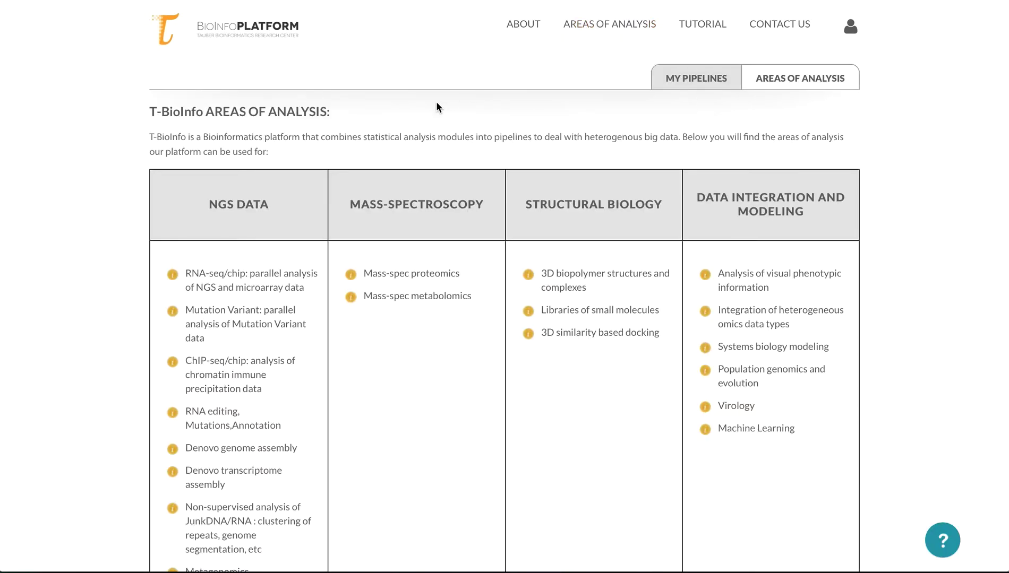
Scroll through the Machine Learning page's PCA, clustering and normalization modules.
scroll(436, 103, "down", 2)
scroll(436, 102, "up", 1)
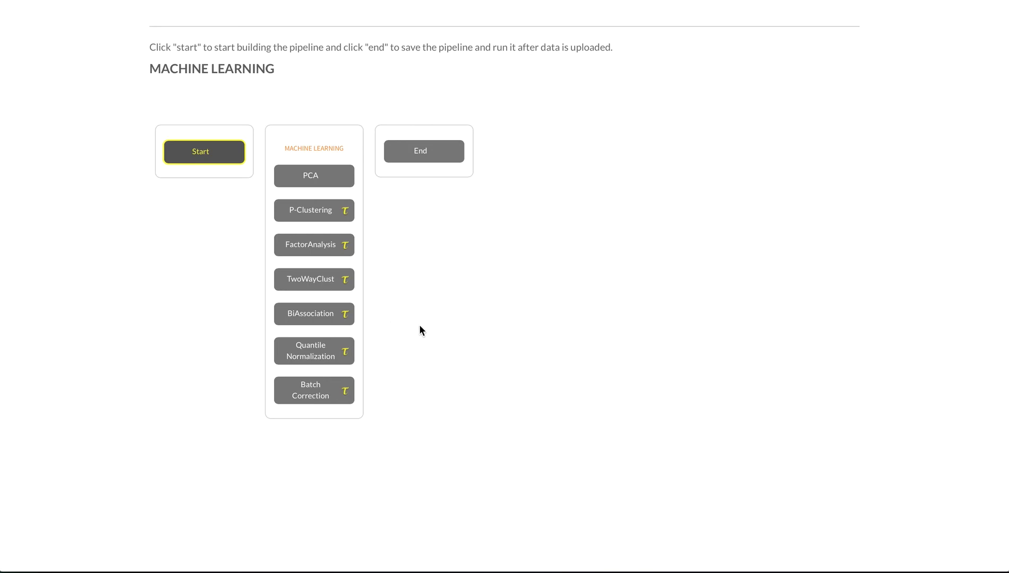
scroll(451, 332, "up", 4)
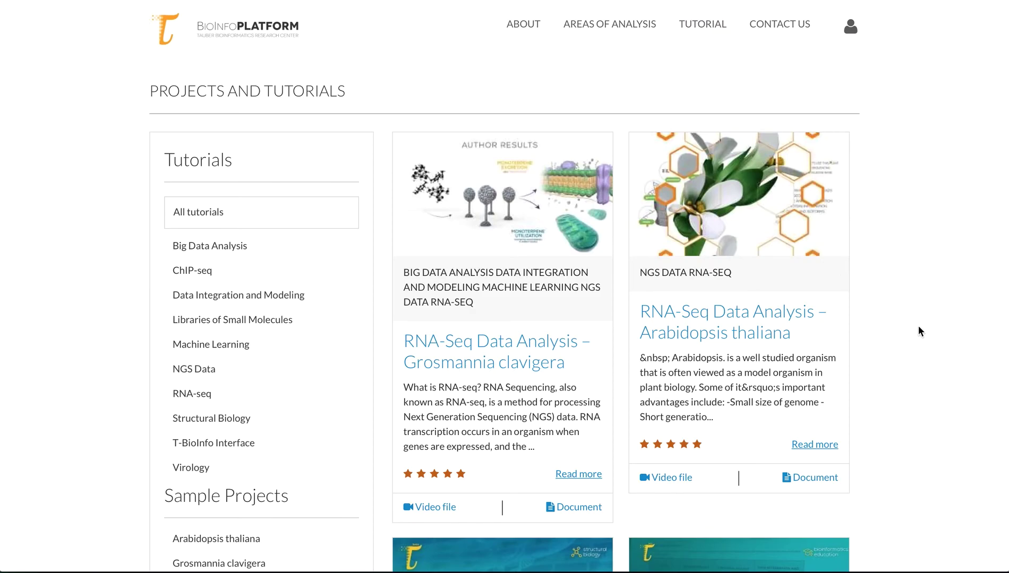
Scroll down through the tutorial cards on the Projects and Tutorials page, then back up.
scroll(917, 326, "down", 9)
scroll(918, 329, "down", 12)
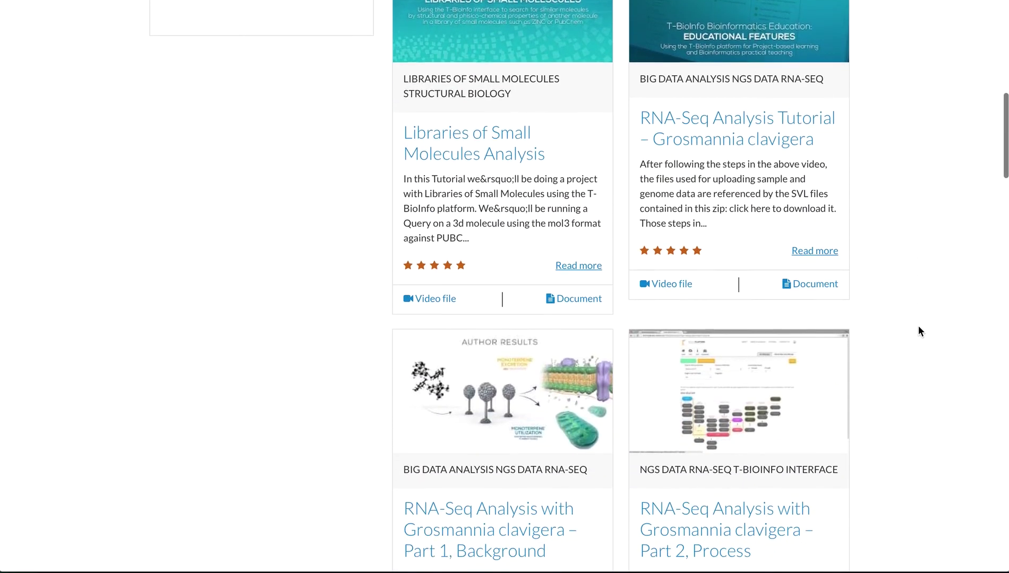
scroll(917, 330, "down", 10)
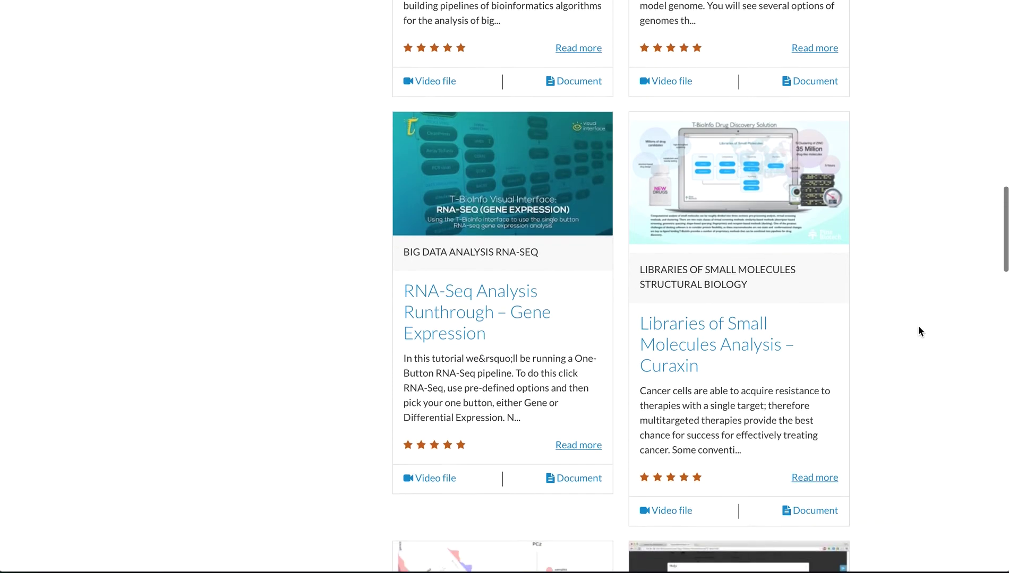
scroll(918, 326, "down", 8)
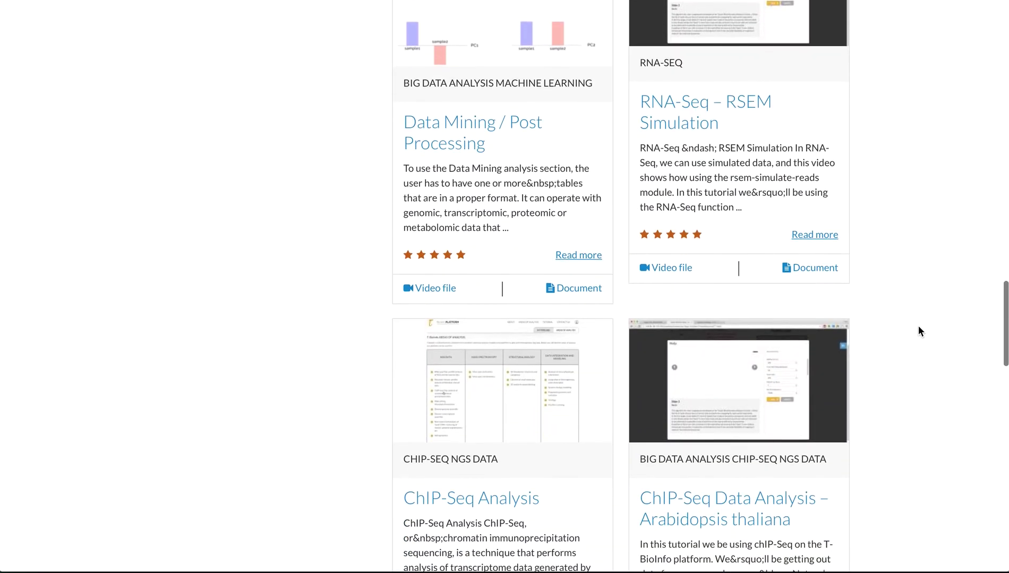
scroll(918, 326, "down", 6)
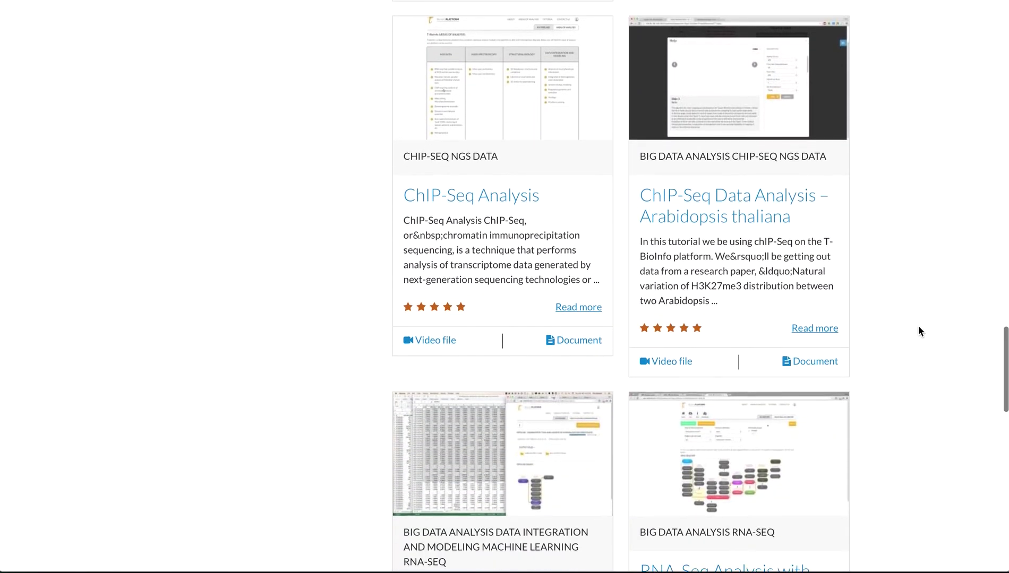
scroll(917, 325, "down", 3)
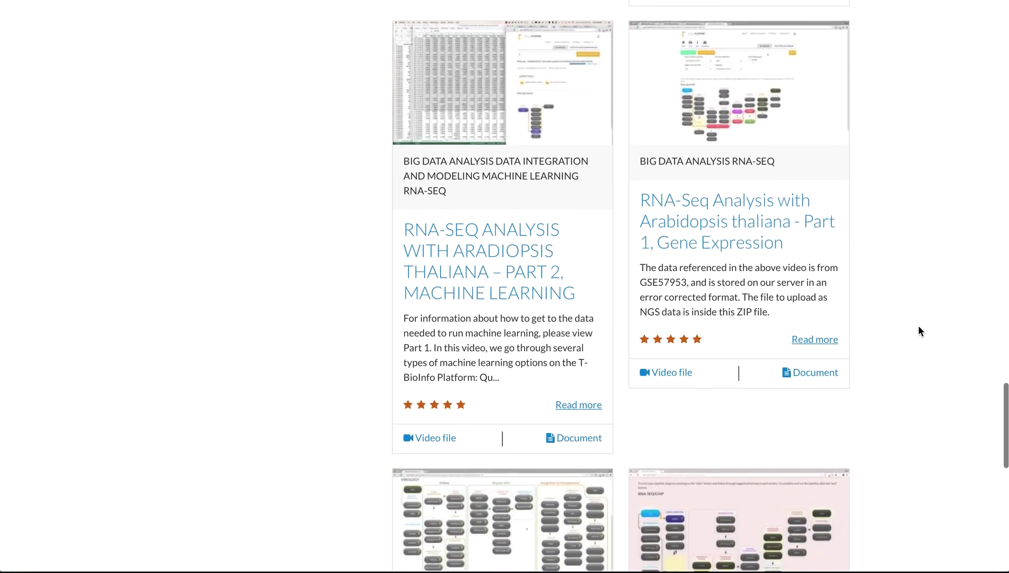
scroll(918, 326, "up", 20)
scroll(918, 327, "up", 12)
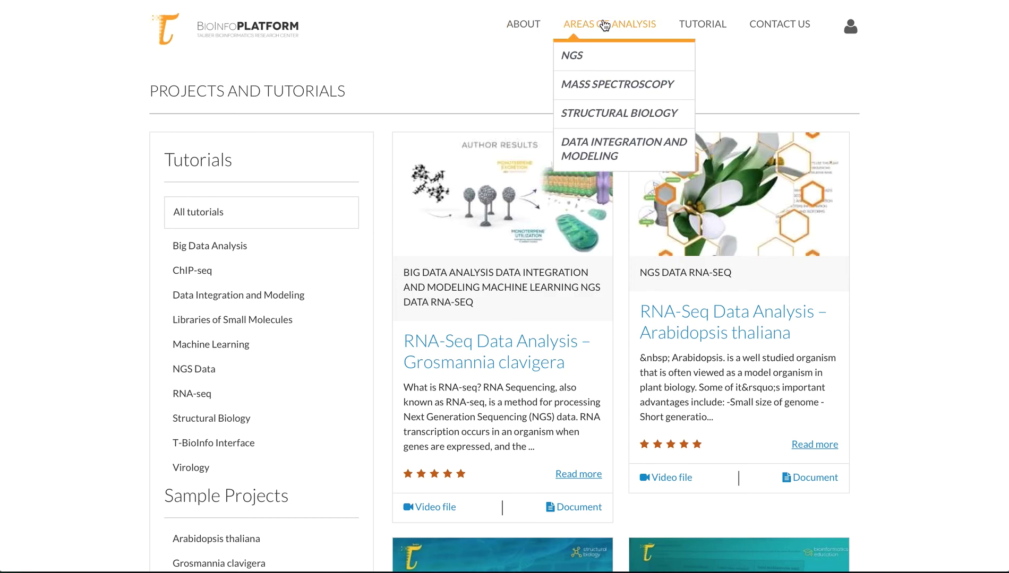
mouse_move(694, 26)
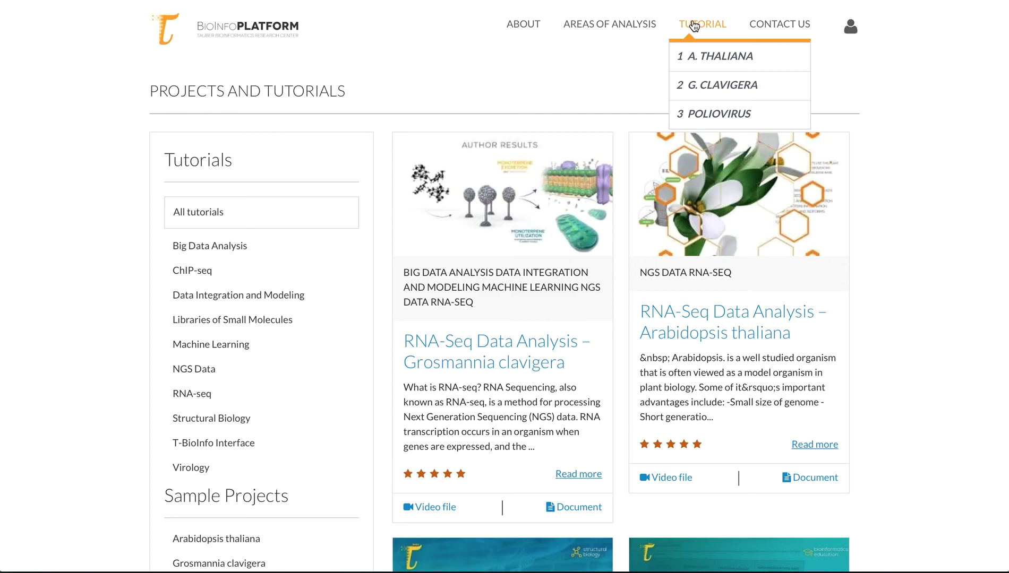
From Areas of Analysis, open the RNA-seq/chip builder under NGS DATA and scroll its pipeline page.
left_click(615, 25)
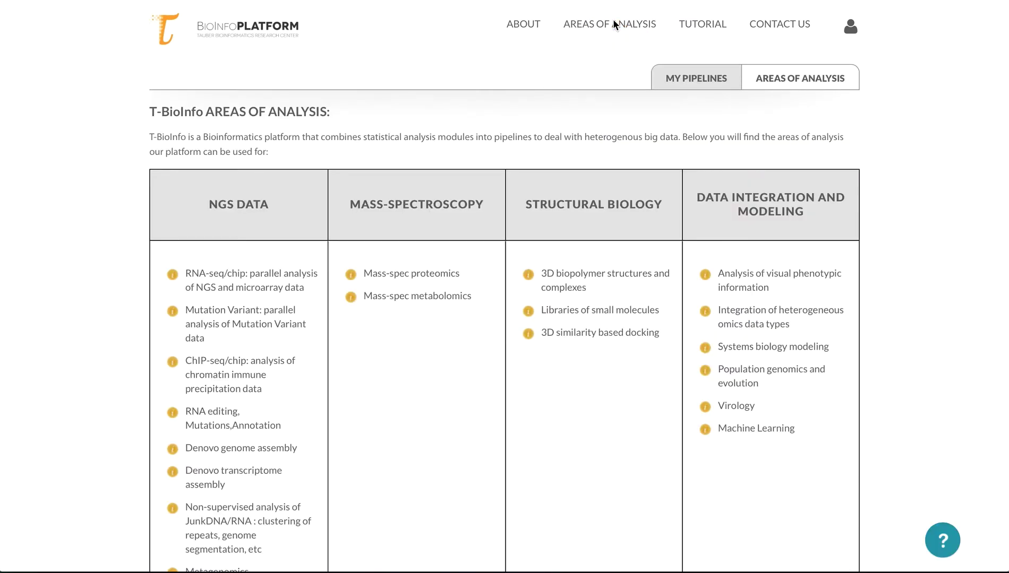
left_click(266, 285)
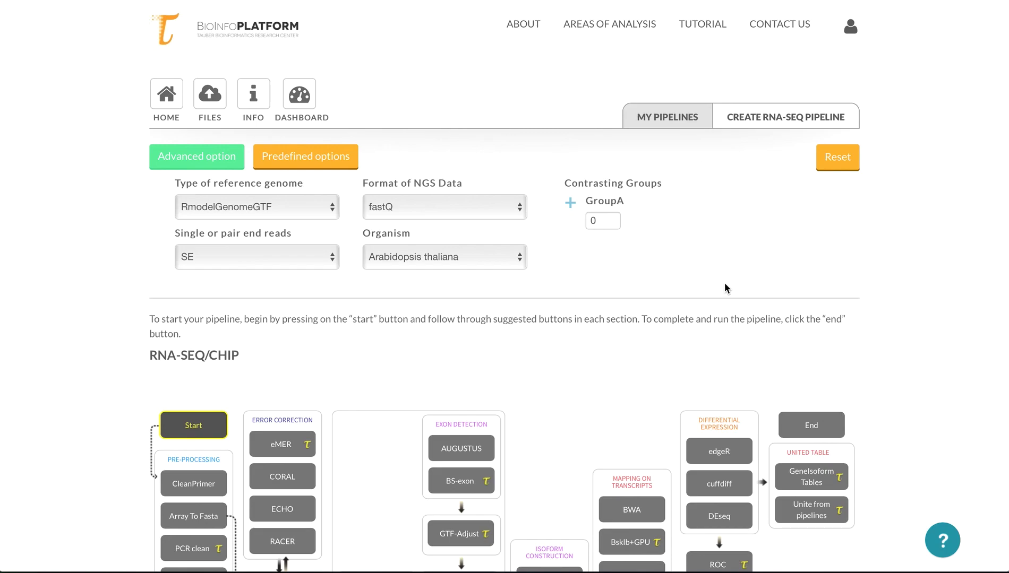
scroll(725, 286, "down", 3)
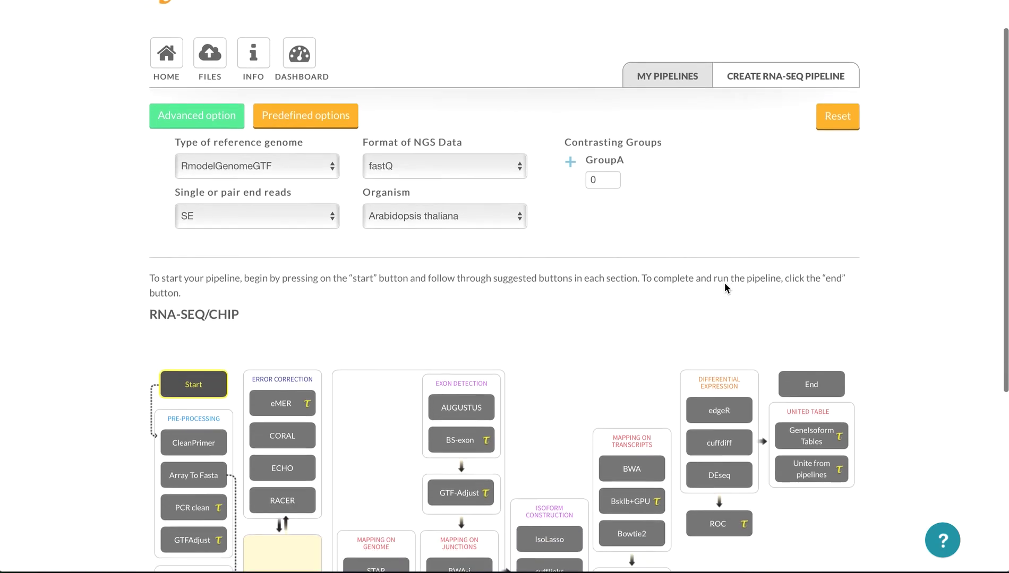